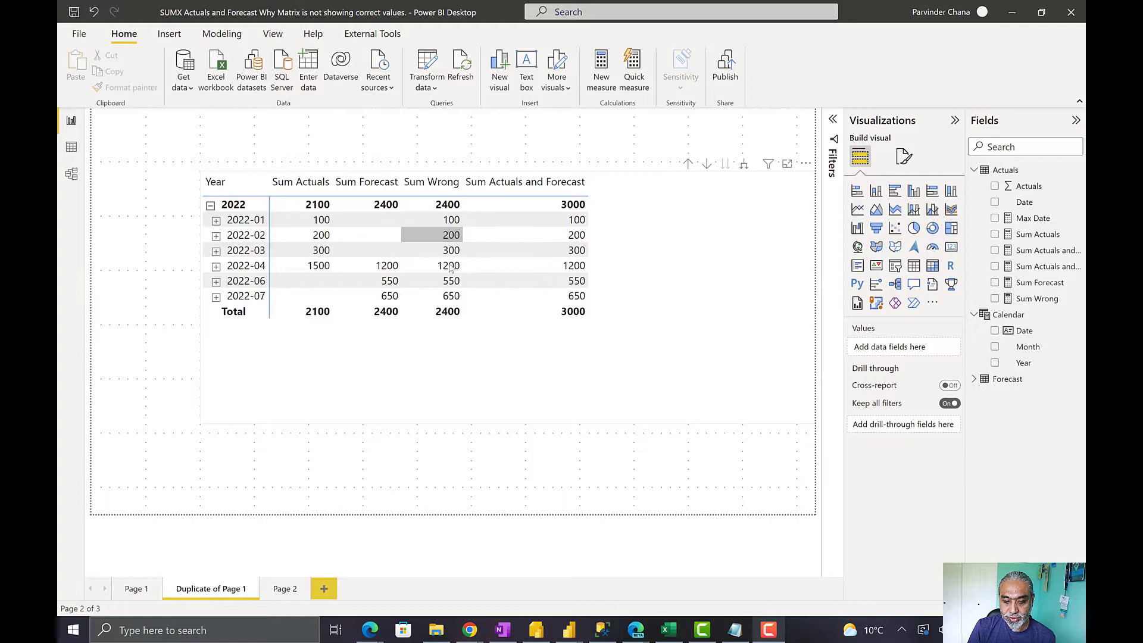
{"action": "mouse_move", "coordinate": [452, 315]}
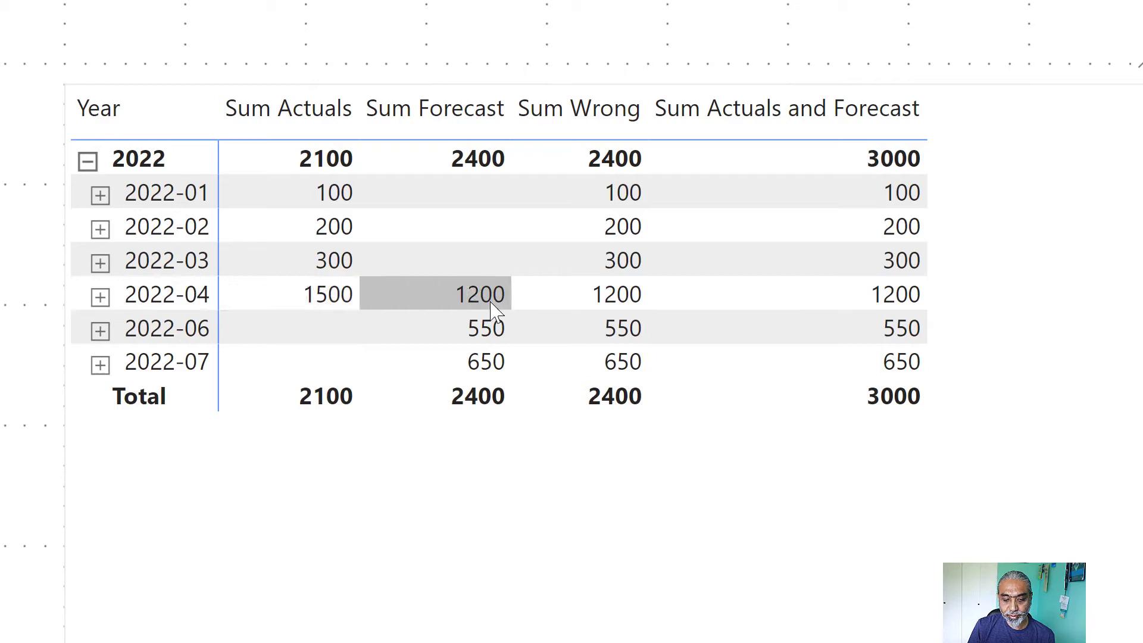
{"action": "mouse_move", "coordinate": [489, 308]}
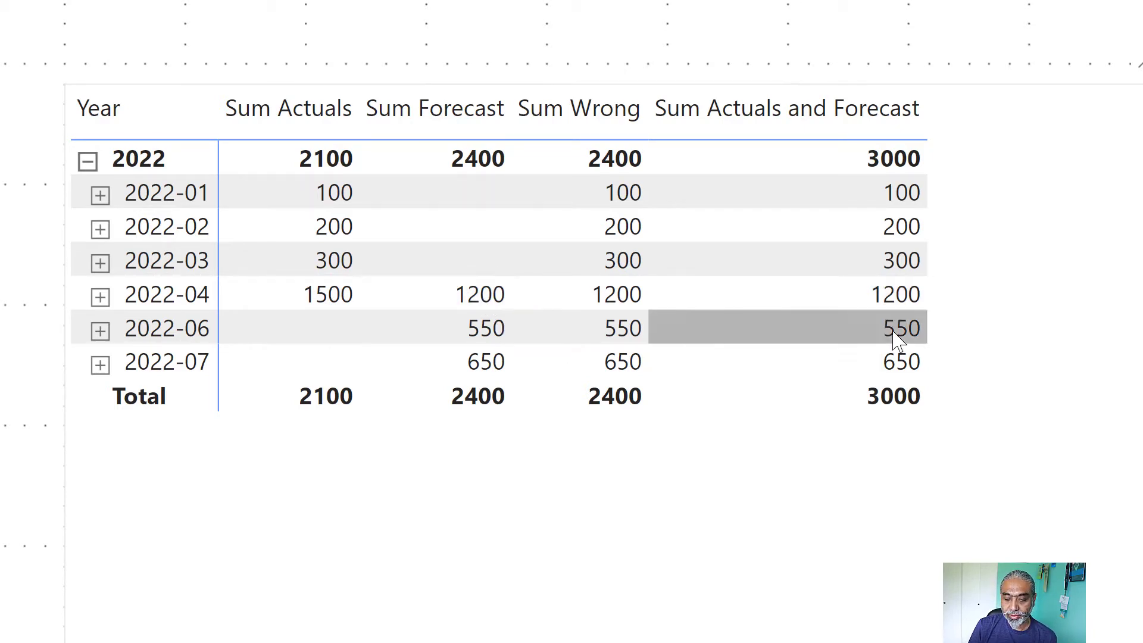
{"action": "mouse_move", "coordinate": [885, 400]}
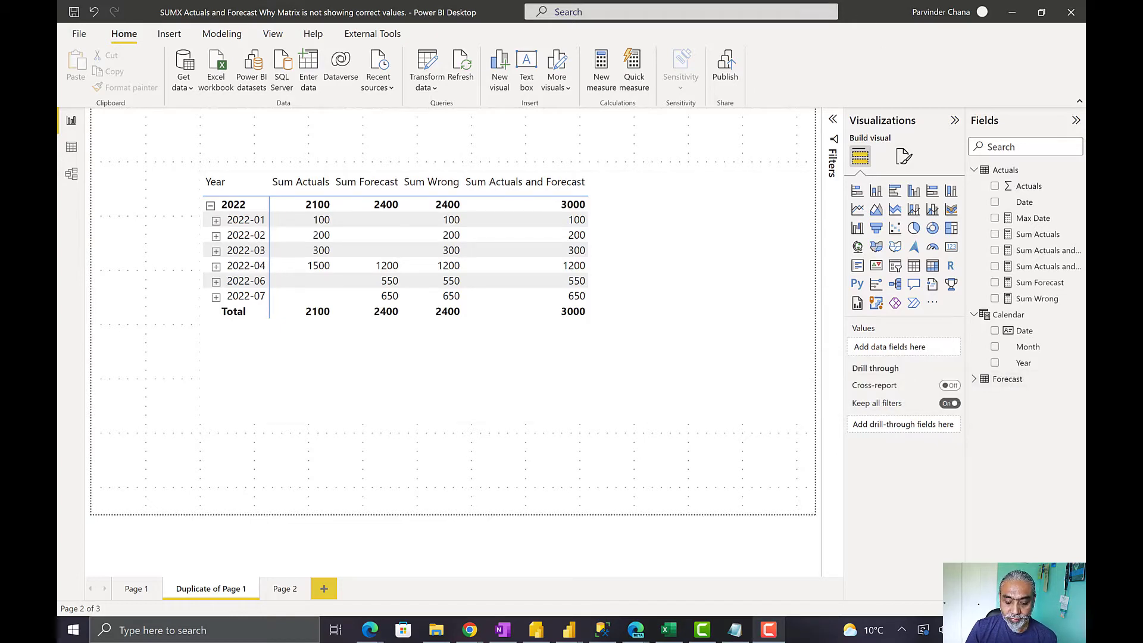
Step: Switch to the Power Query Editor and view the rows of the Actuals Other query
{"action": "left_click", "coordinate": [695, 566]}
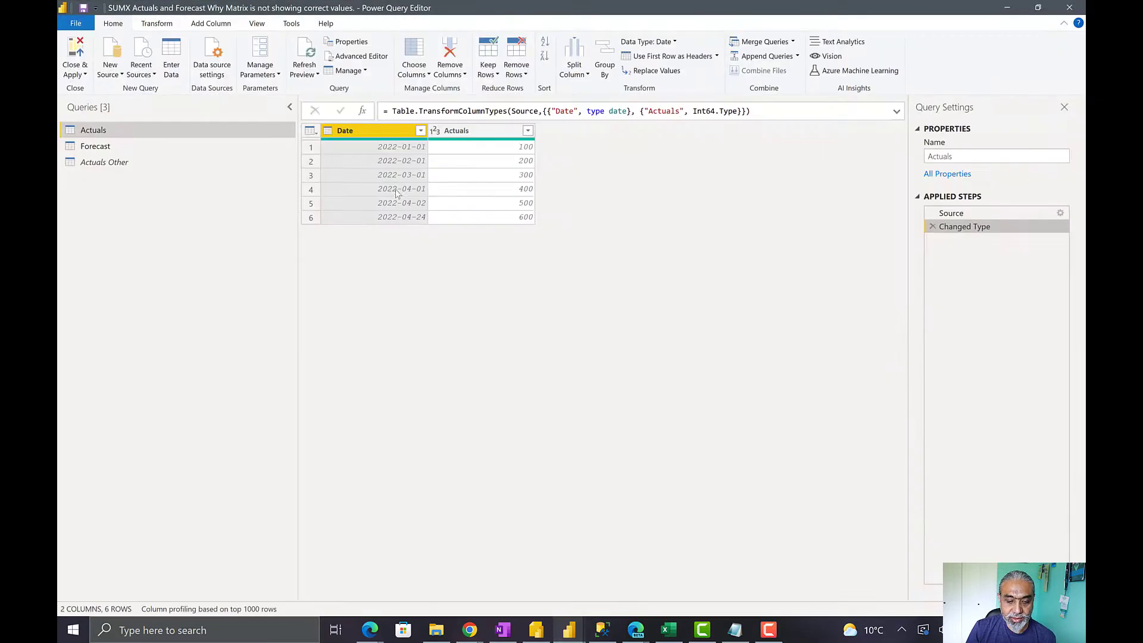
{"action": "left_click", "coordinate": [123, 163]}
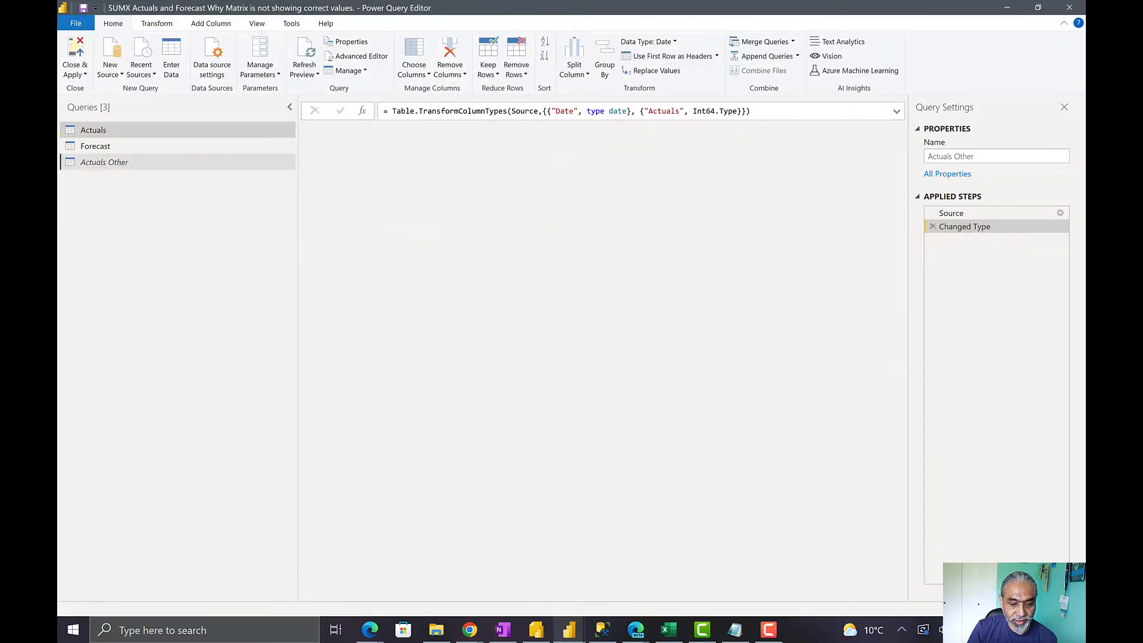
{"action": "key", "text": "F2"}
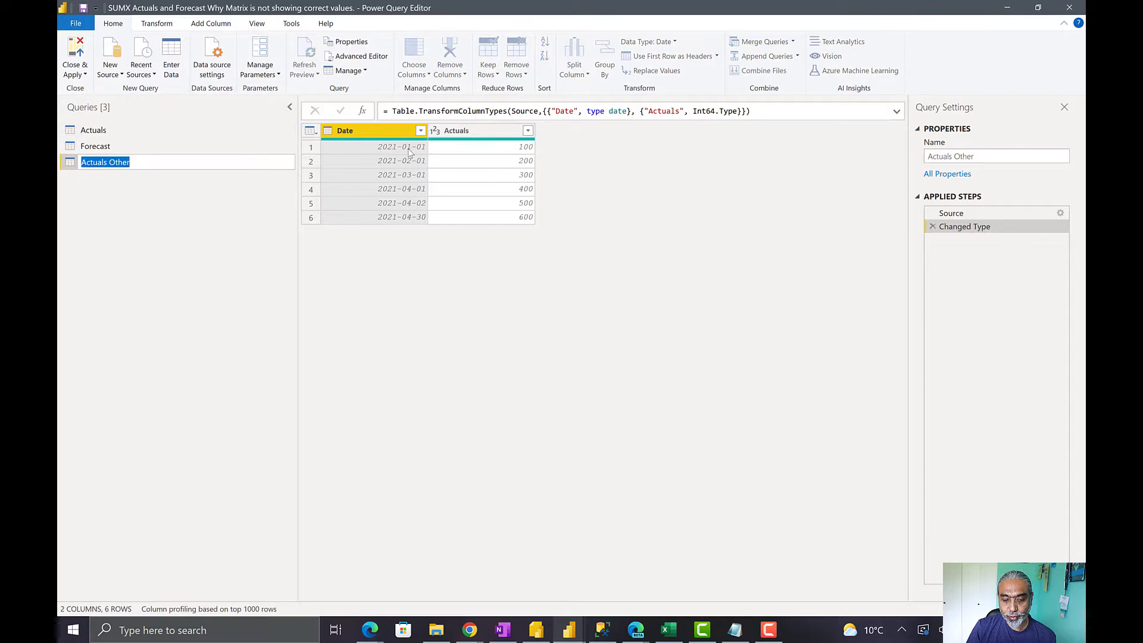
Step: Append the Actuals Other table to the Actuals query, and close and apply the query changes
{"action": "left_click", "coordinate": [128, 130]}
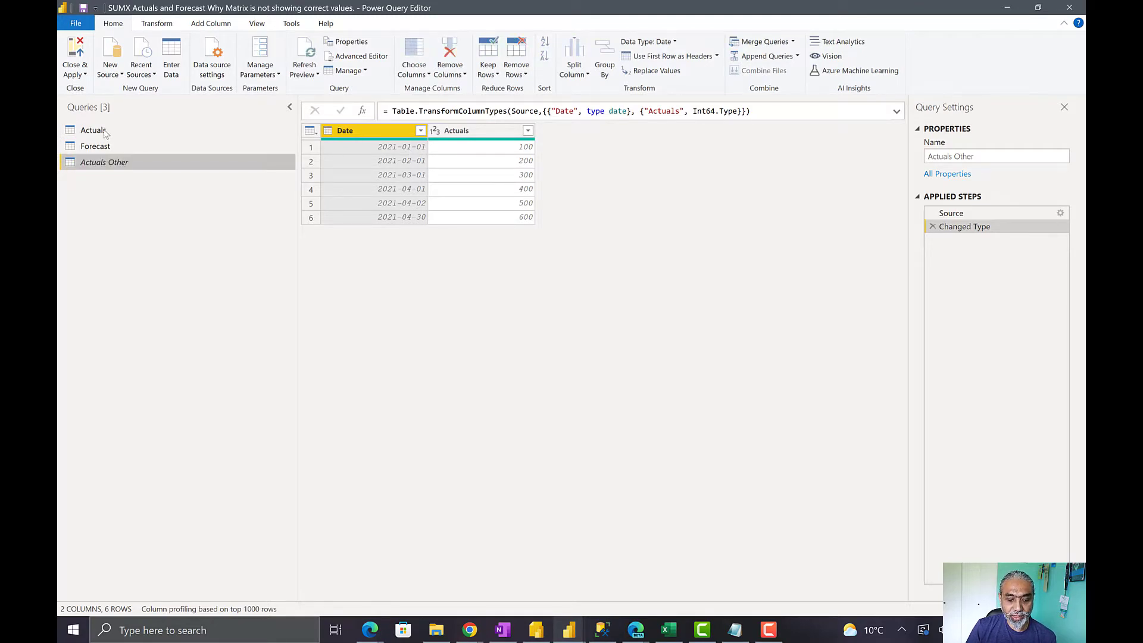
{"action": "left_click", "coordinate": [767, 56]}
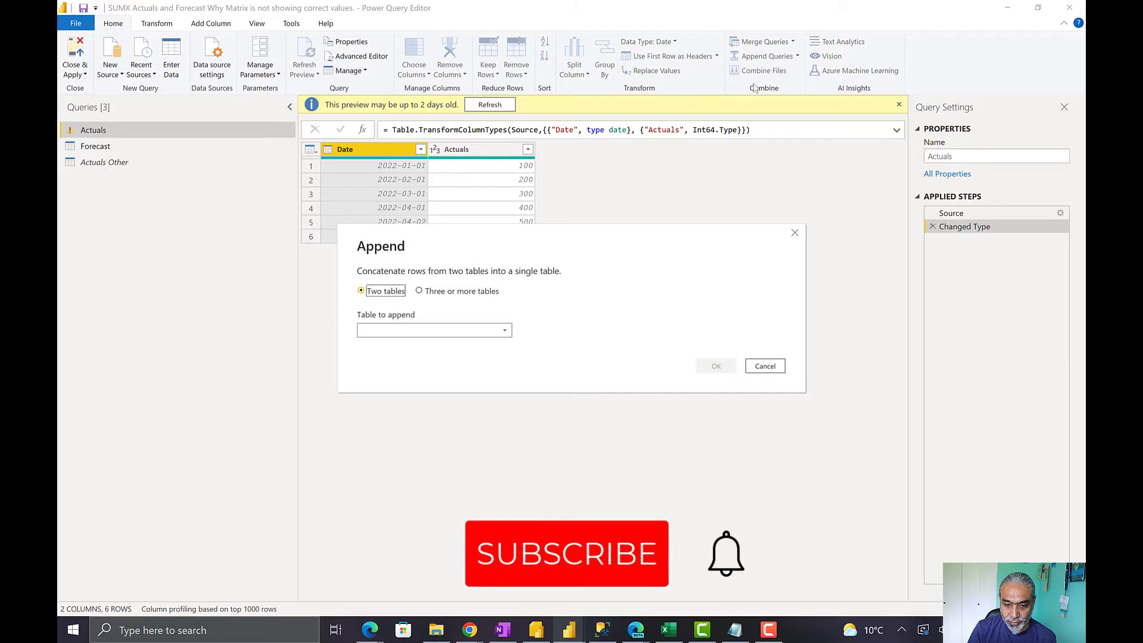
{"action": "left_click", "coordinate": [470, 330]}
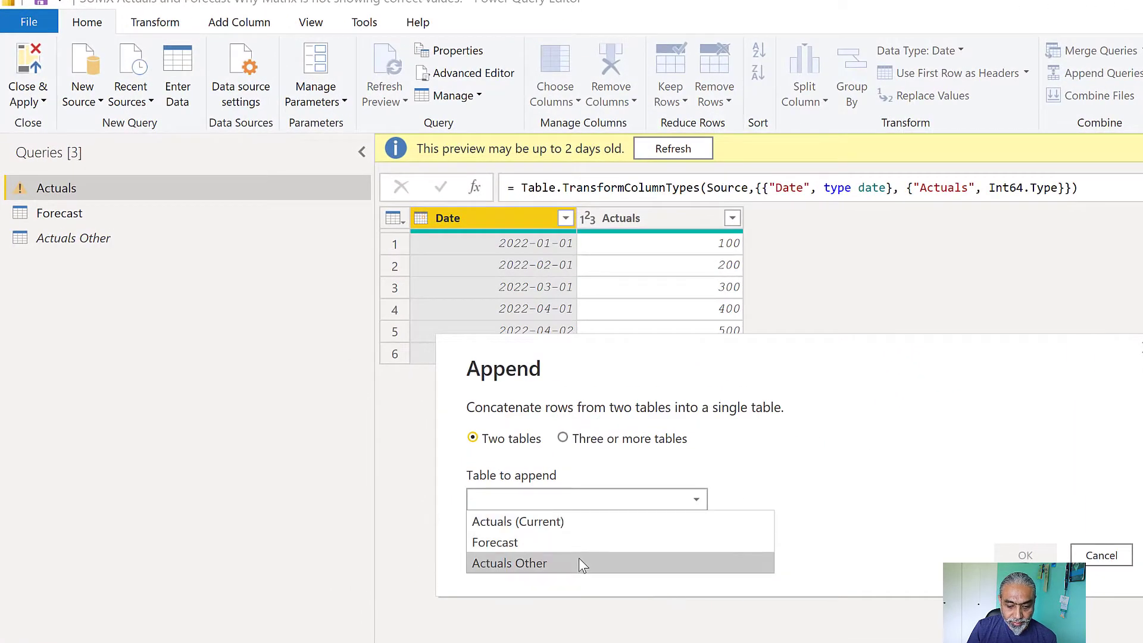
{"action": "left_click", "coordinate": [565, 543]}
{"action": "left_click", "coordinate": [1014, 556]}
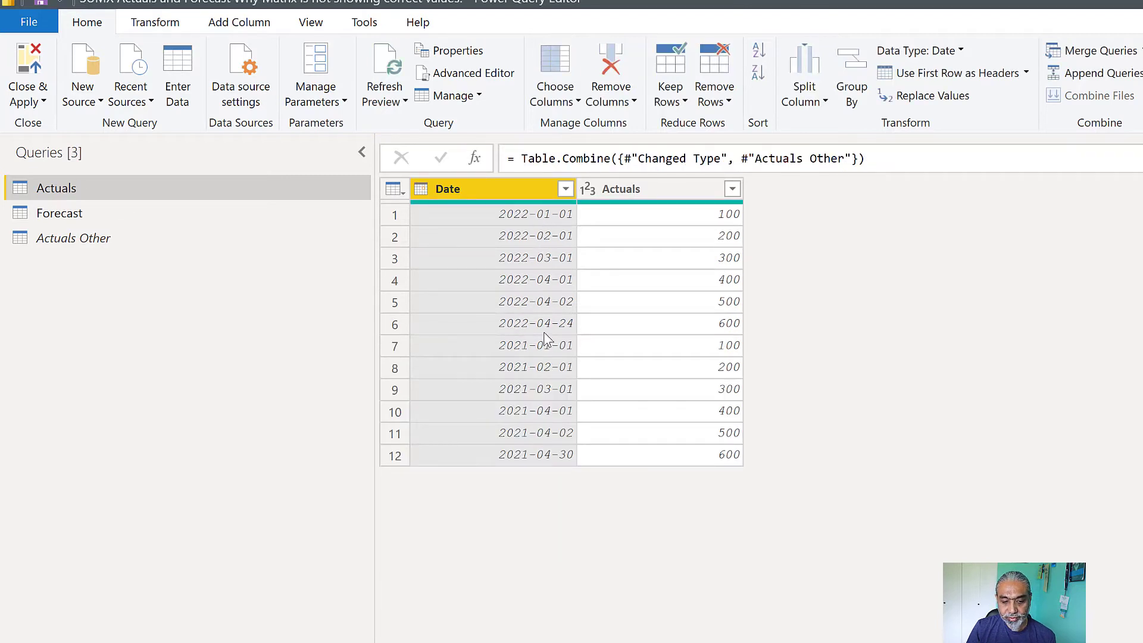
{"action": "left_click", "coordinate": [30, 102]}
{"action": "left_click", "coordinate": [45, 124]}
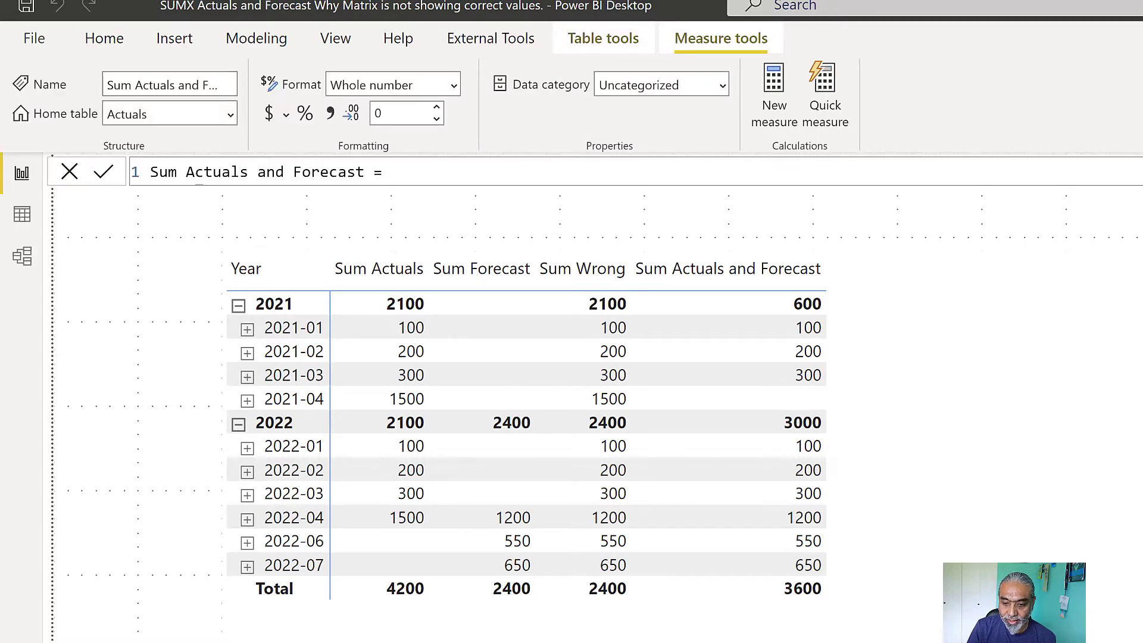
Step: Examine the Sum Actuals and Forecast formula: the Calendar date iteration, the month condition and the two result measures
{"action": "left_click_drag", "start_coordinate": [185, 226], "coordinate": [455, 223]}
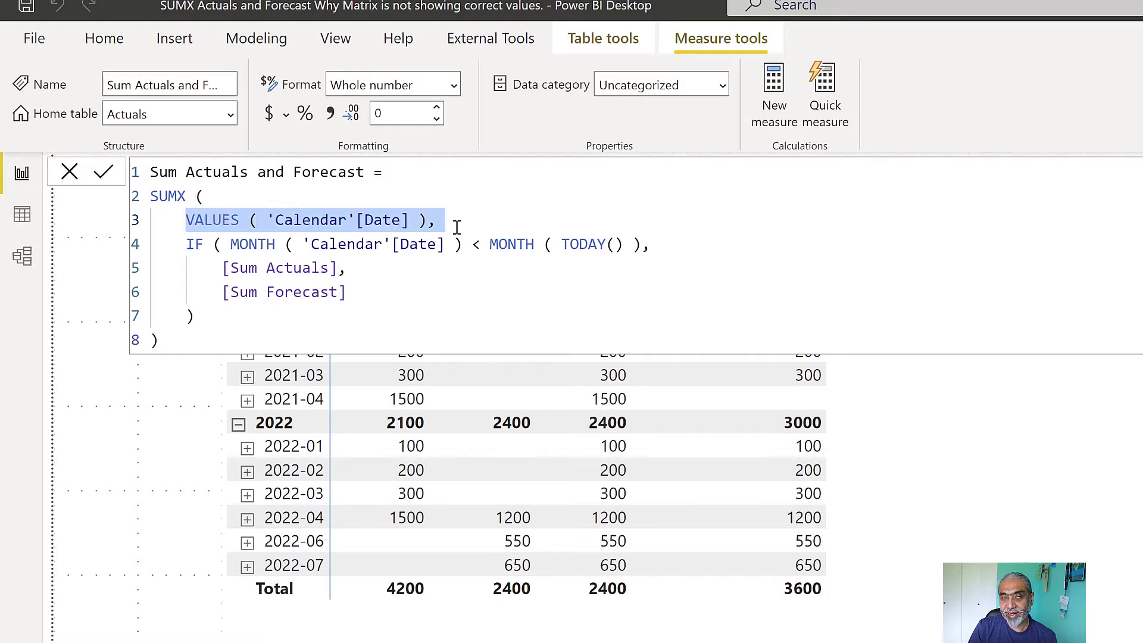
{"action": "left_click_drag", "start_coordinate": [230, 244], "coordinate": [641, 245]}
{"action": "left_click_drag", "start_coordinate": [223, 267], "coordinate": [377, 266]}
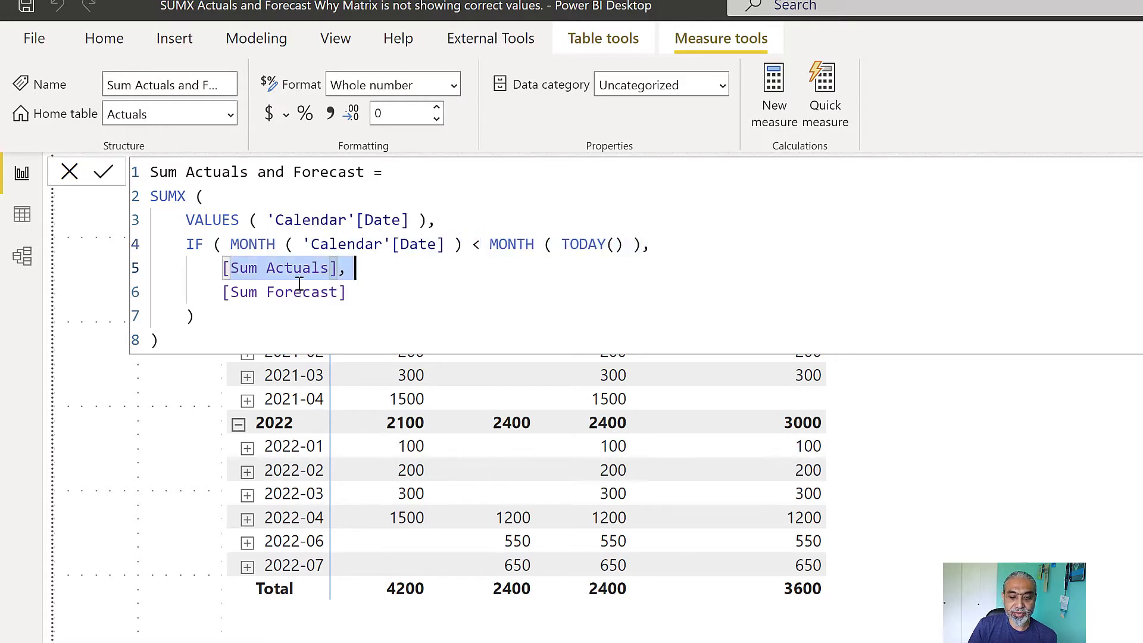
{"action": "left_click_drag", "start_coordinate": [223, 292], "coordinate": [370, 291]}
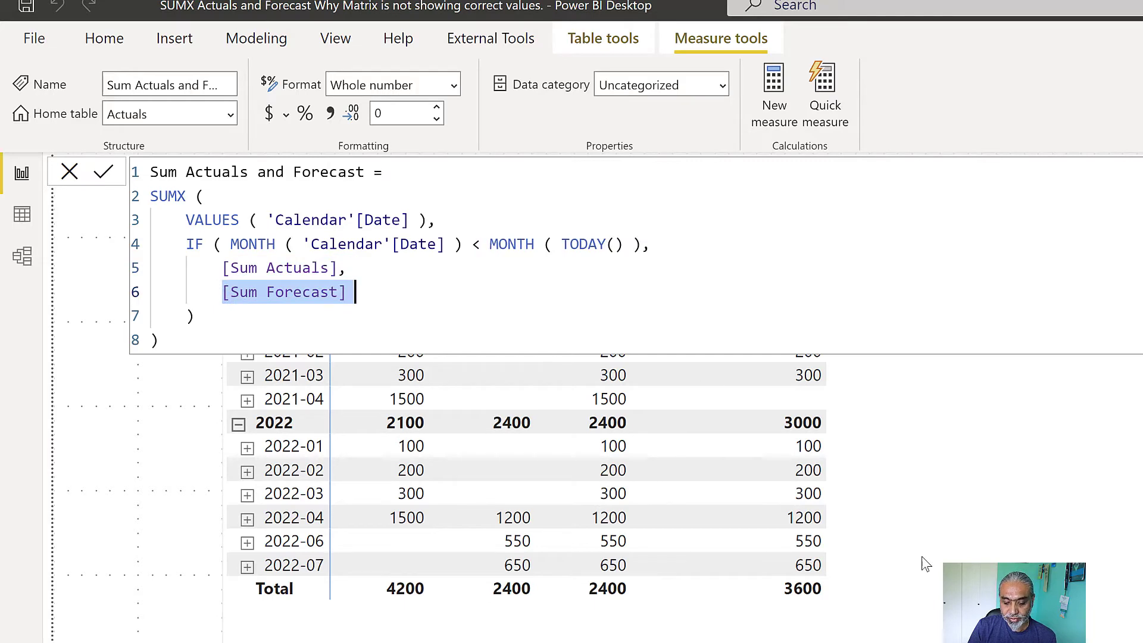
{"action": "left_click", "coordinate": [301, 471]}
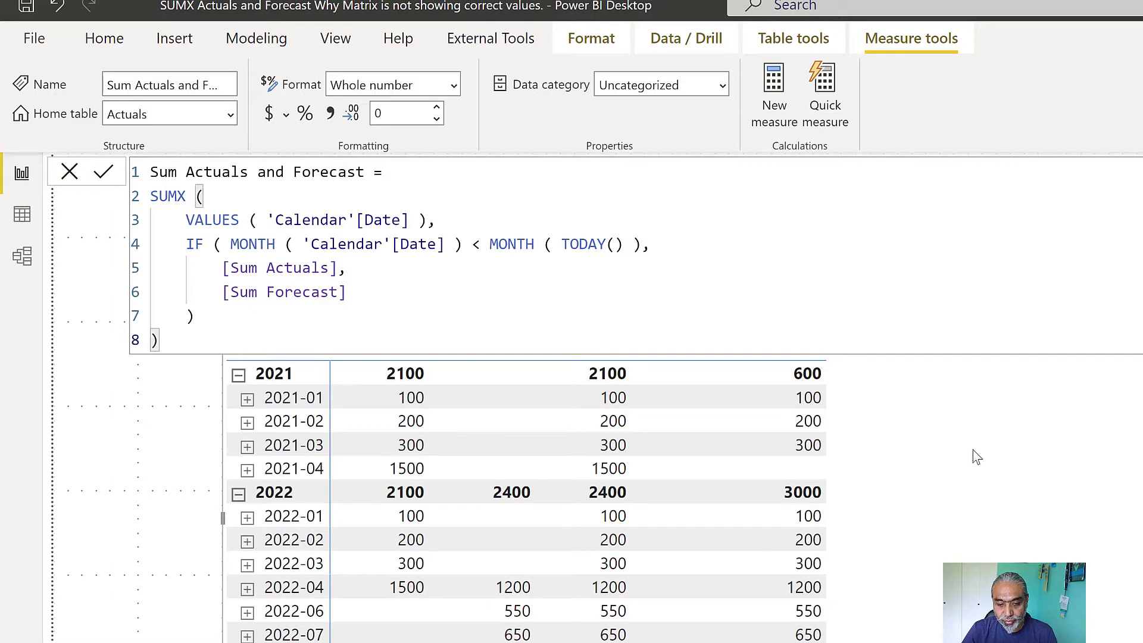
Step: Create a new measure from a copy of the Sum Actuals and Forecast formula, named Sum Actuals and Forecast with Fix
{"action": "left_click", "coordinate": [643, 293]}
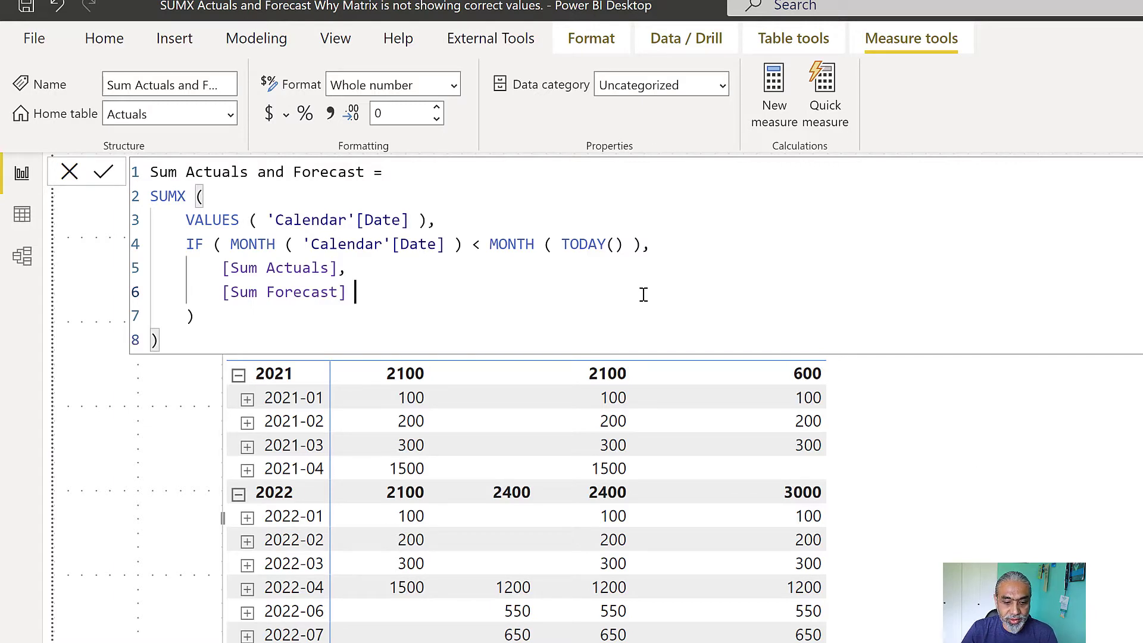
{"action": "key", "text": "ctrl+a"}
{"action": "key", "text": "ctrl+c"}
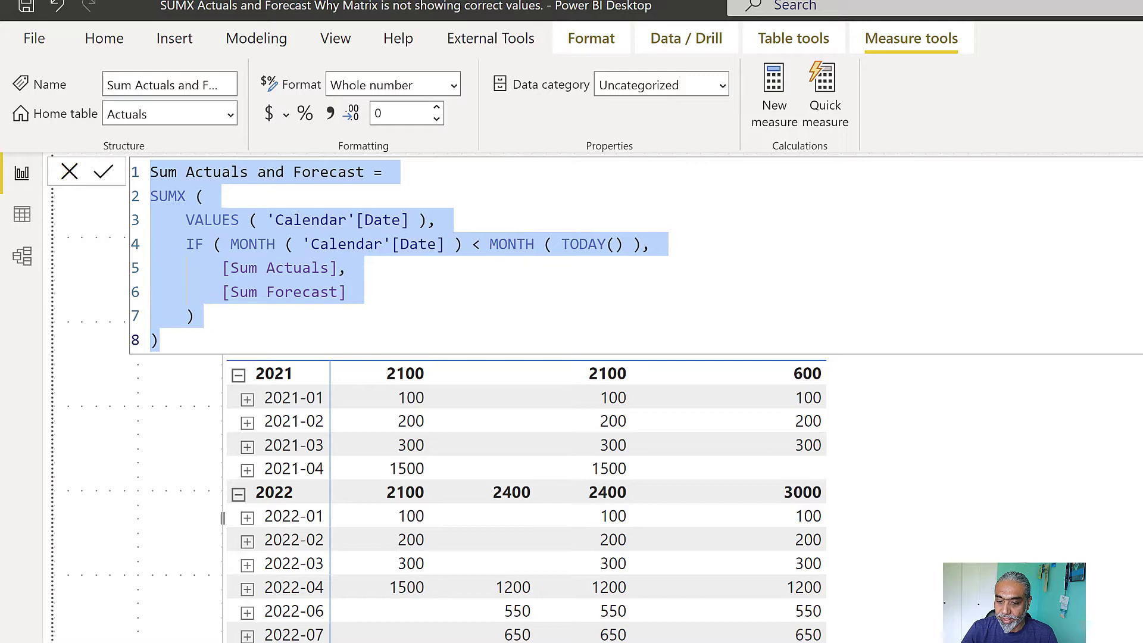
{"action": "key", "text": "alt+Tab"}
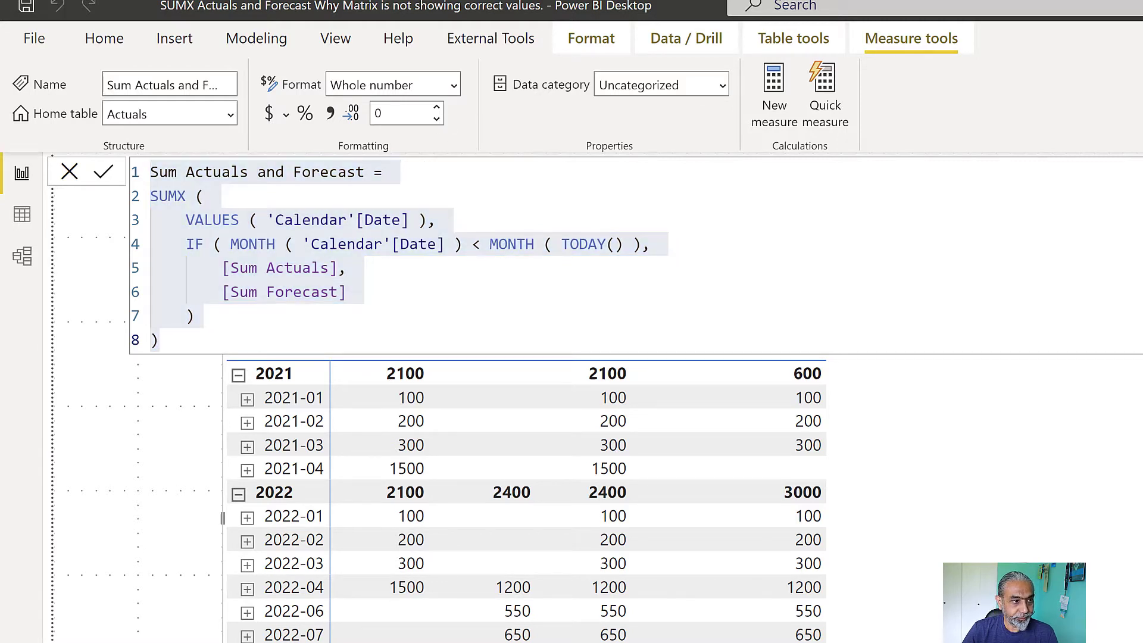
{"action": "left_click", "coordinate": [362, 197]}
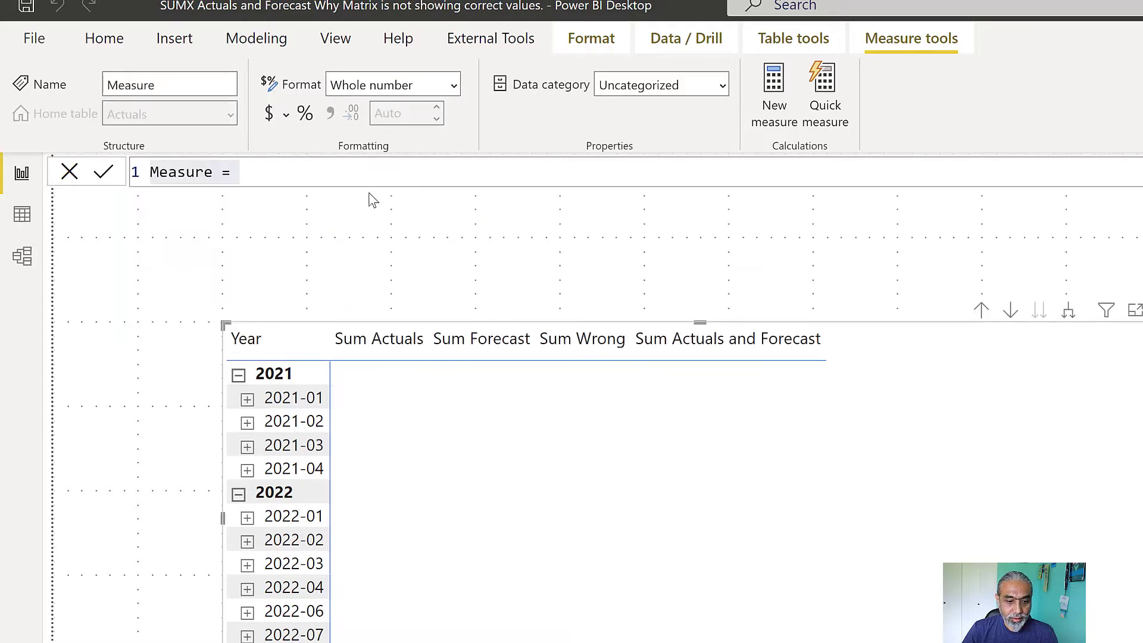
{"action": "key", "text": "ctrl+v"}
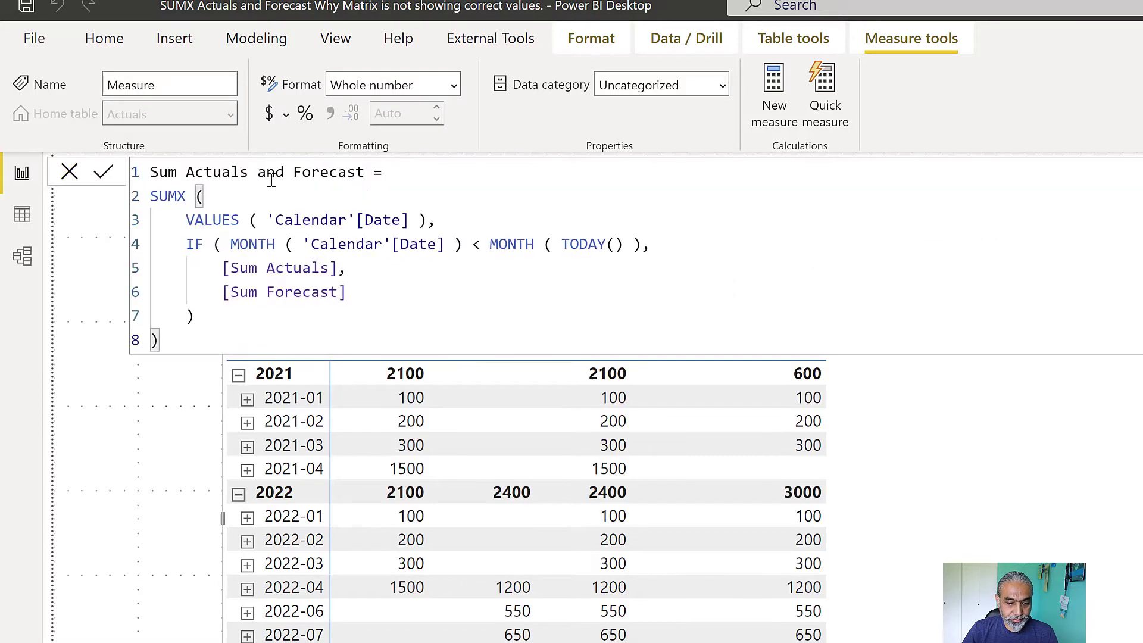
{"action": "left_click", "coordinate": [365, 172]}
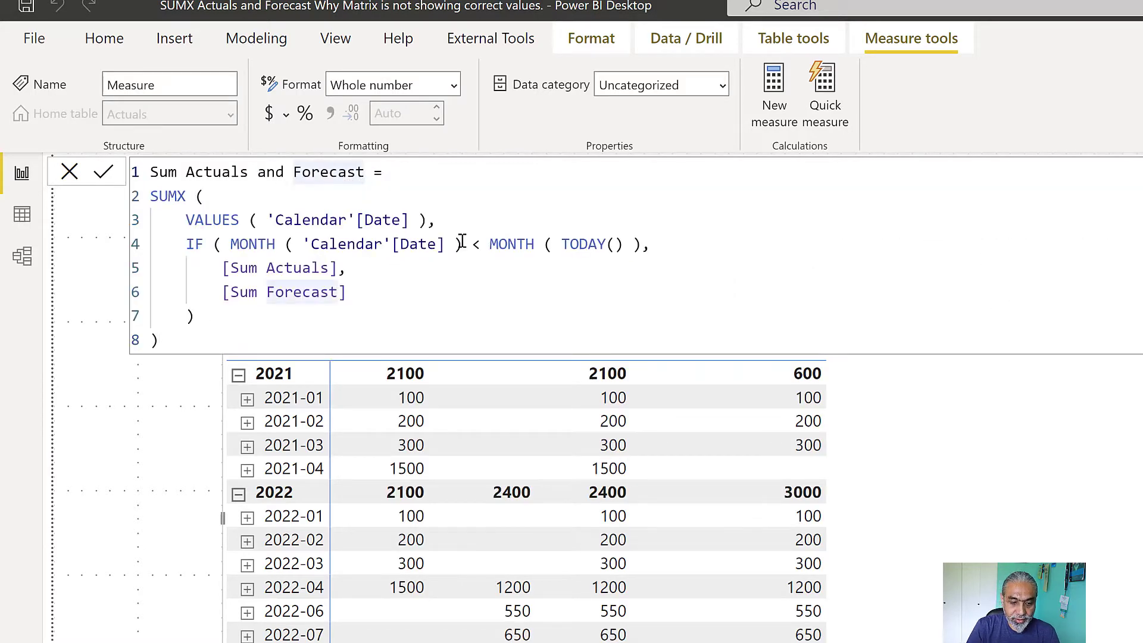
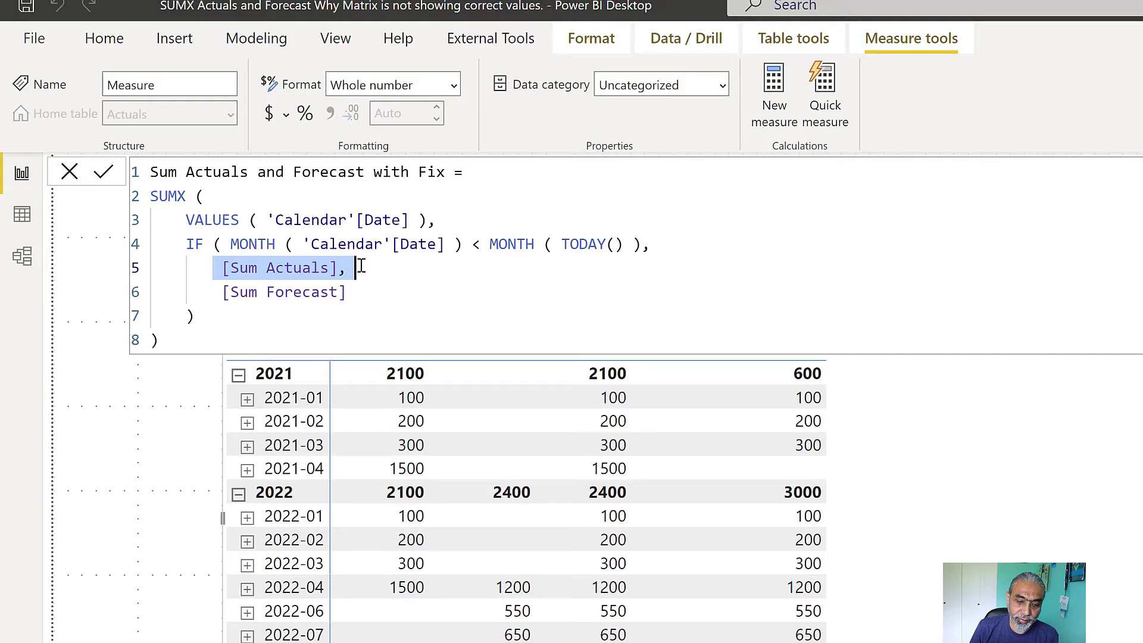
Step: Add the line VAR __lastMonthDate = EOMONTH ( TODAY (), 0 ) above SUMX in the new measure's formula
{"action": "left_click_drag", "start_coordinate": [480, 244], "coordinate": [540, 246]}
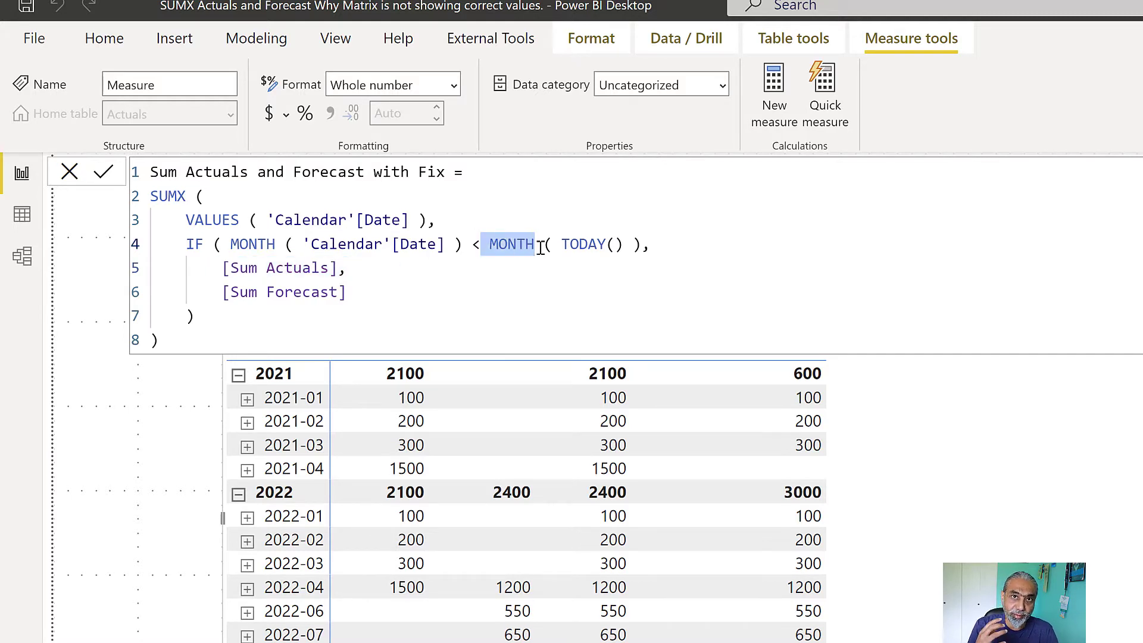
{"action": "left_click", "coordinate": [517, 174]}
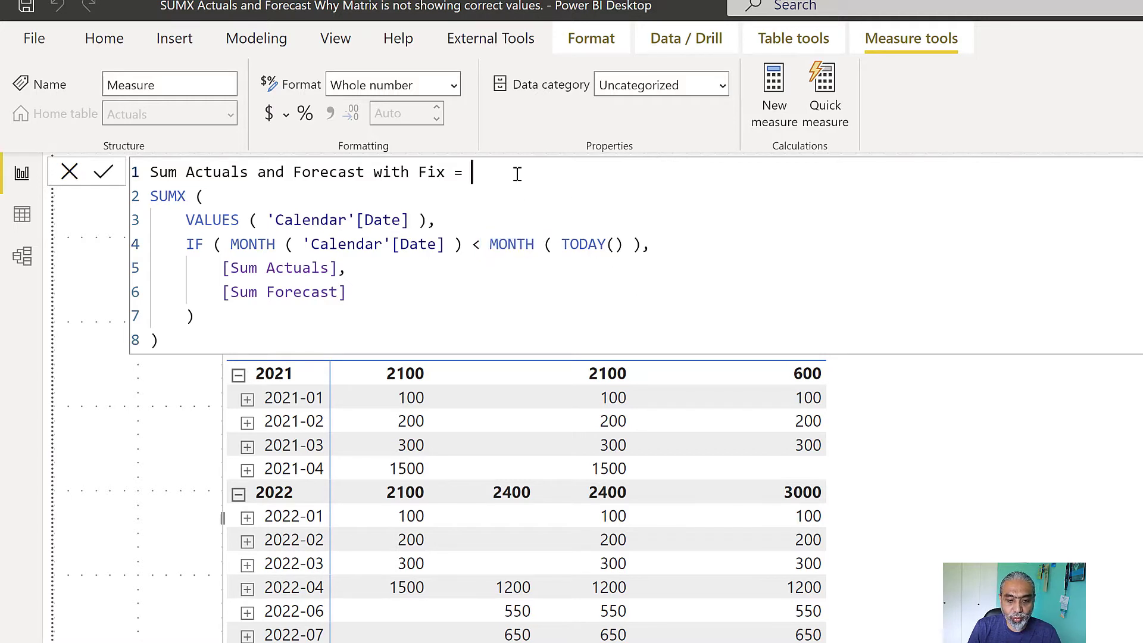
{"action": "key", "text": "Return"}
{"action": "type", "text": "VA"}
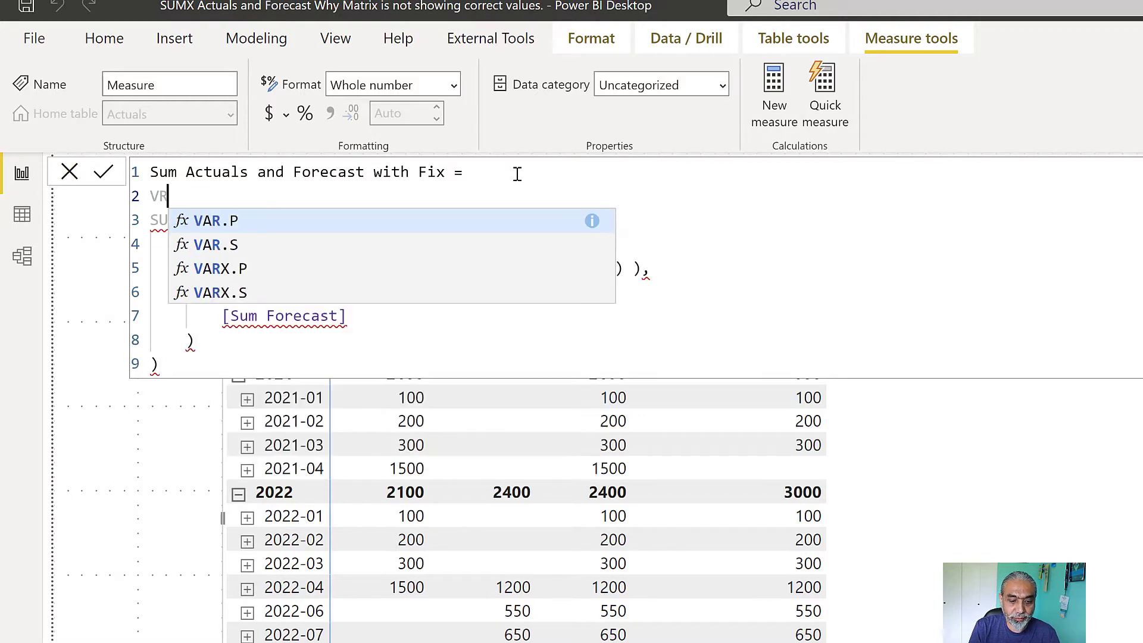
{"action": "type", "text": "R __"}
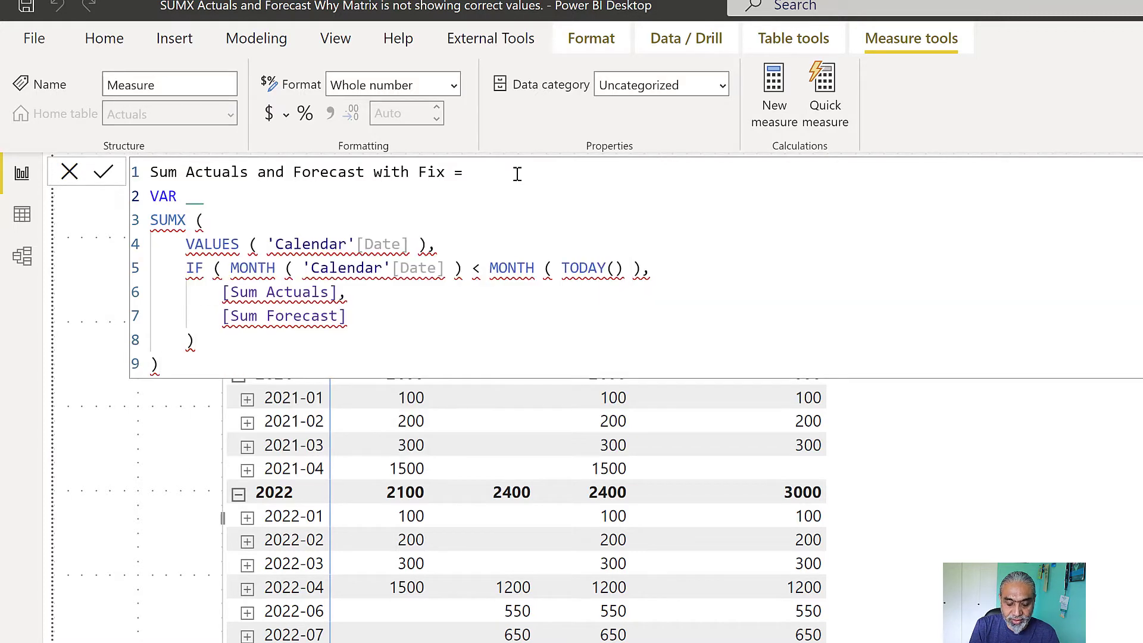
{"action": "type", "text": "last"}
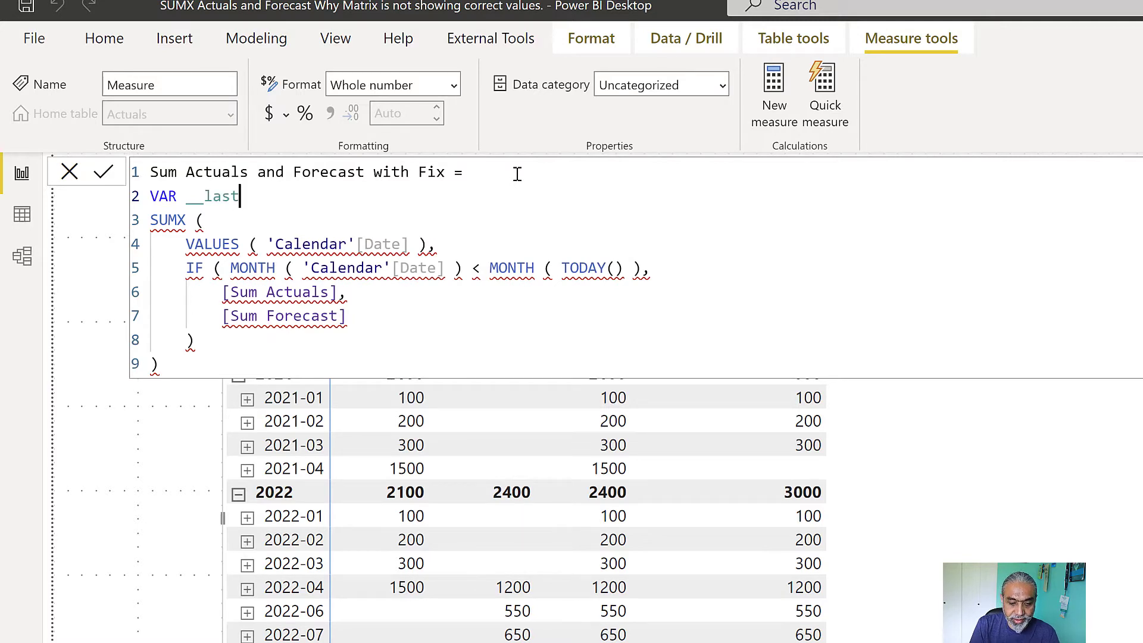
{"action": "type", "text": "MonthD"}
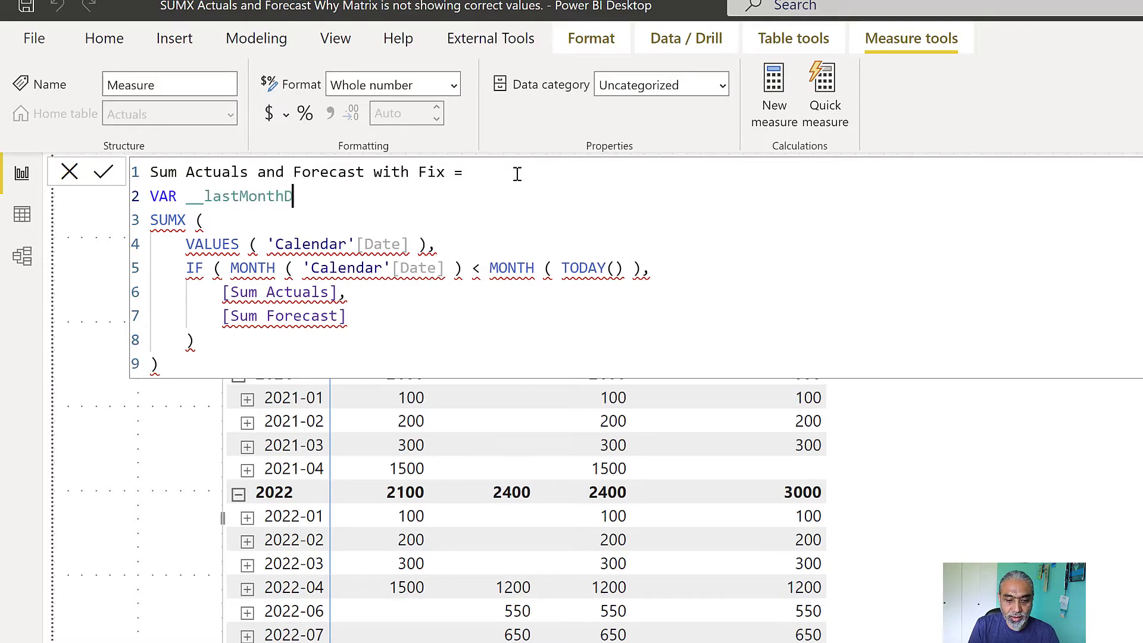
{"action": "type", "text": "ate = E"}
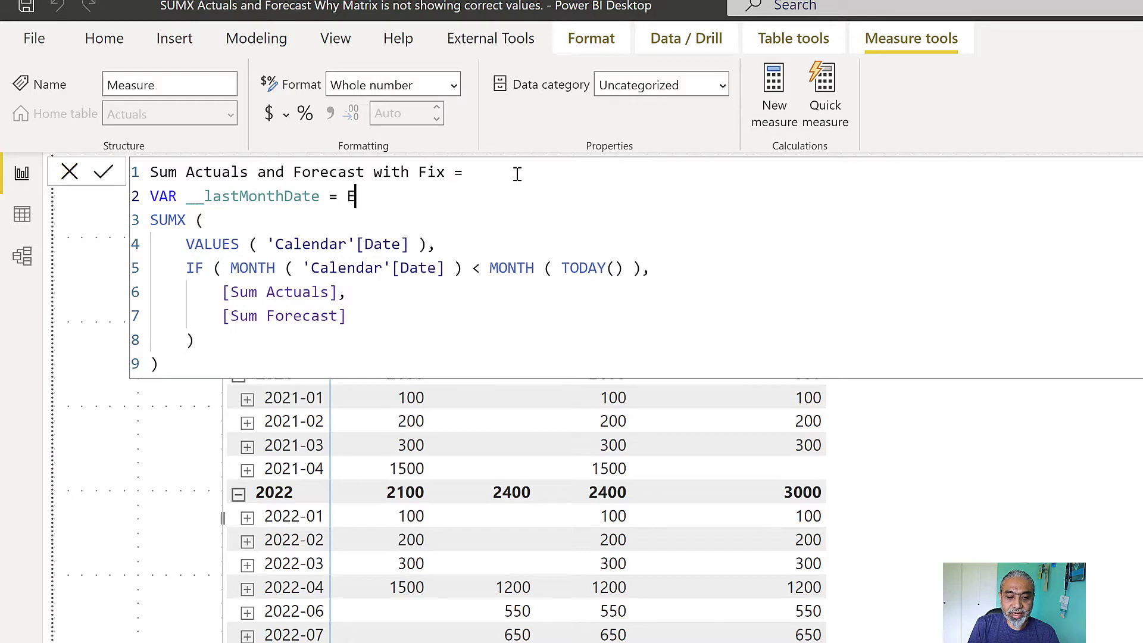
{"action": "type", "text": "OMONTH ("}
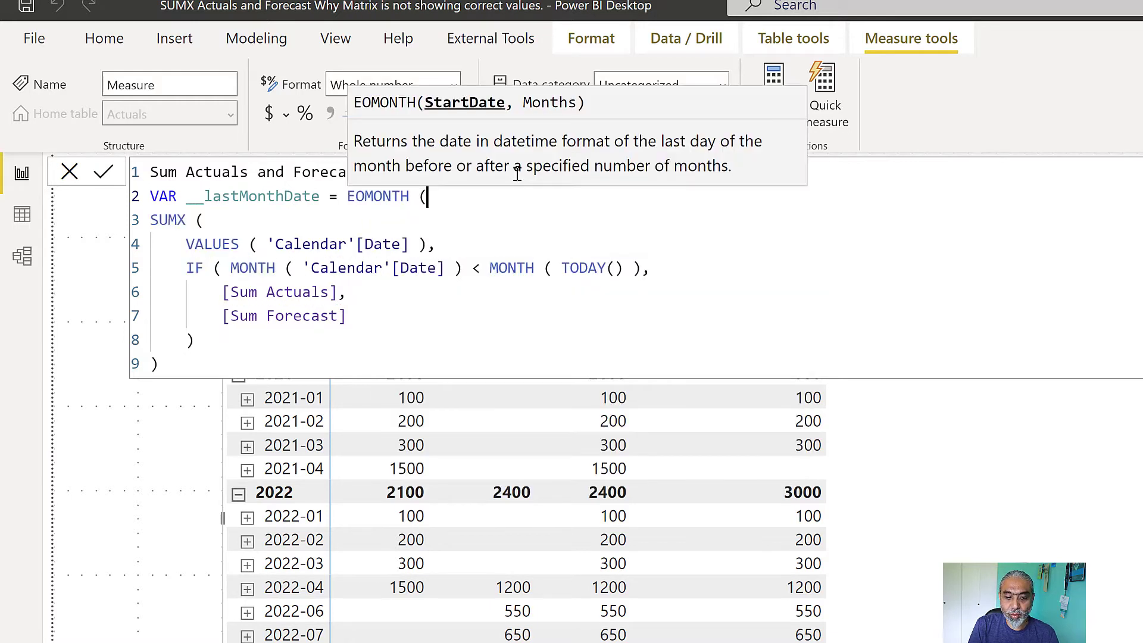
{"action": "type", "text": " TODY"}
{"action": "key", "text": "BackSpace"}
{"action": "type", "text": "AY"}
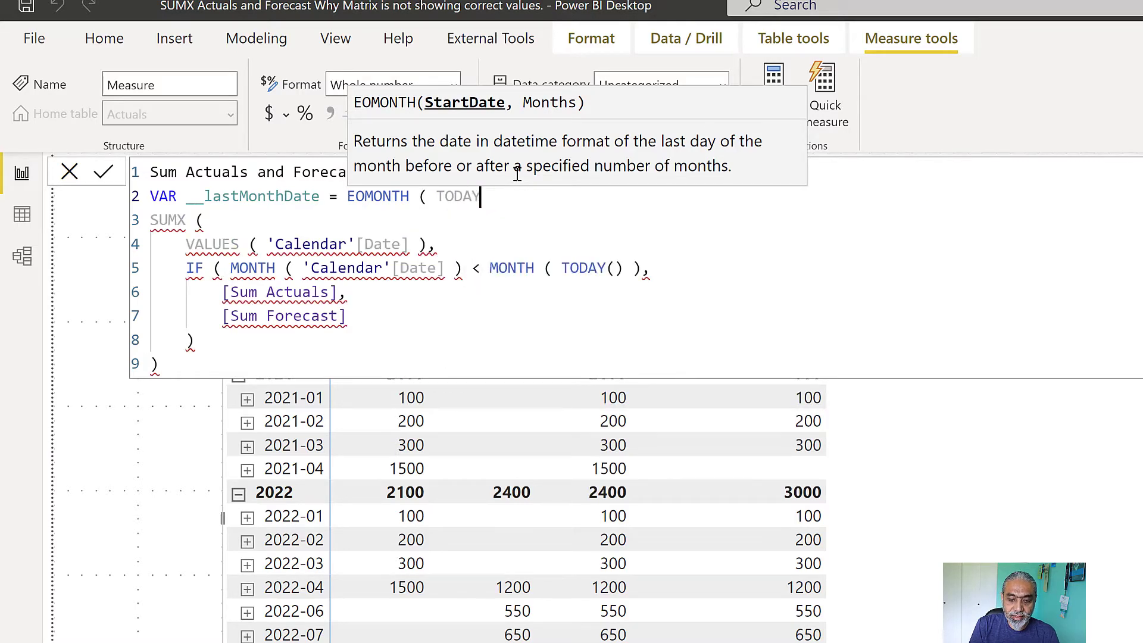
{"action": "type", "text": " (),"}
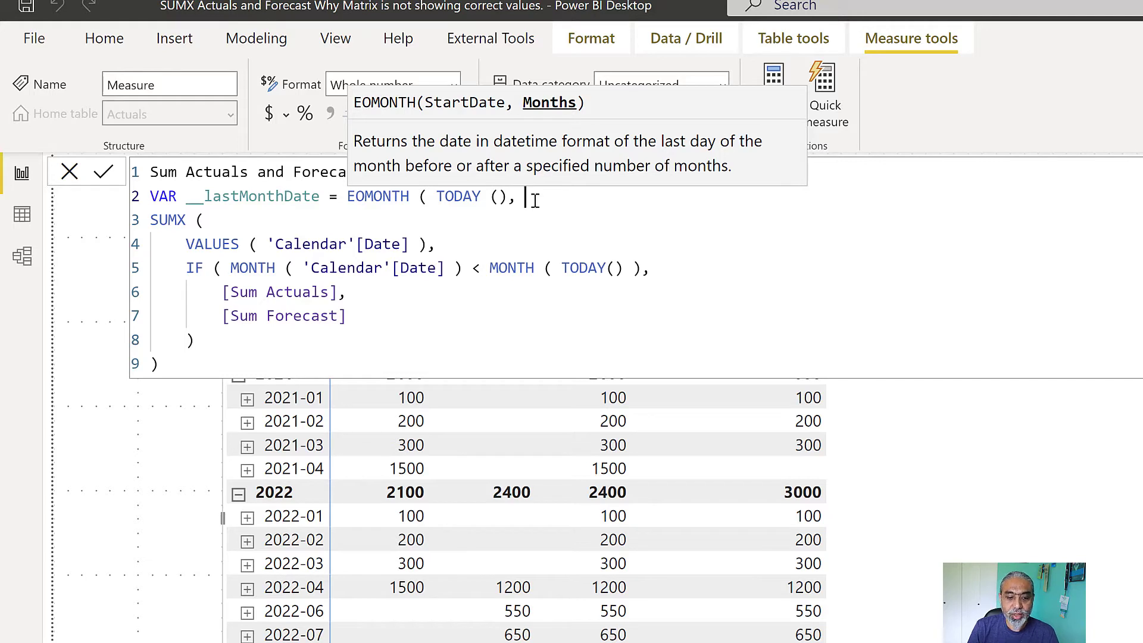
{"action": "type", "text": "0 )"}
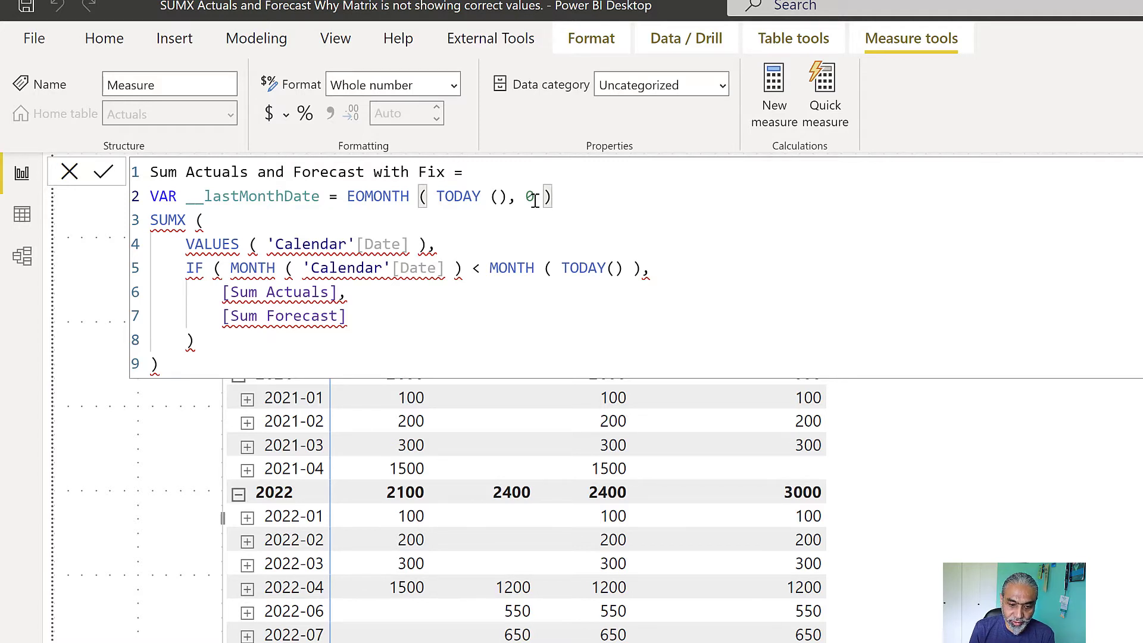
Step: Set the months argument of EOMONTH in the __lastMonthDate variable to 1
{"action": "left_click", "coordinate": [534, 198]}
{"action": "key", "text": "BackSpace"}
{"action": "type", "text": "1"}
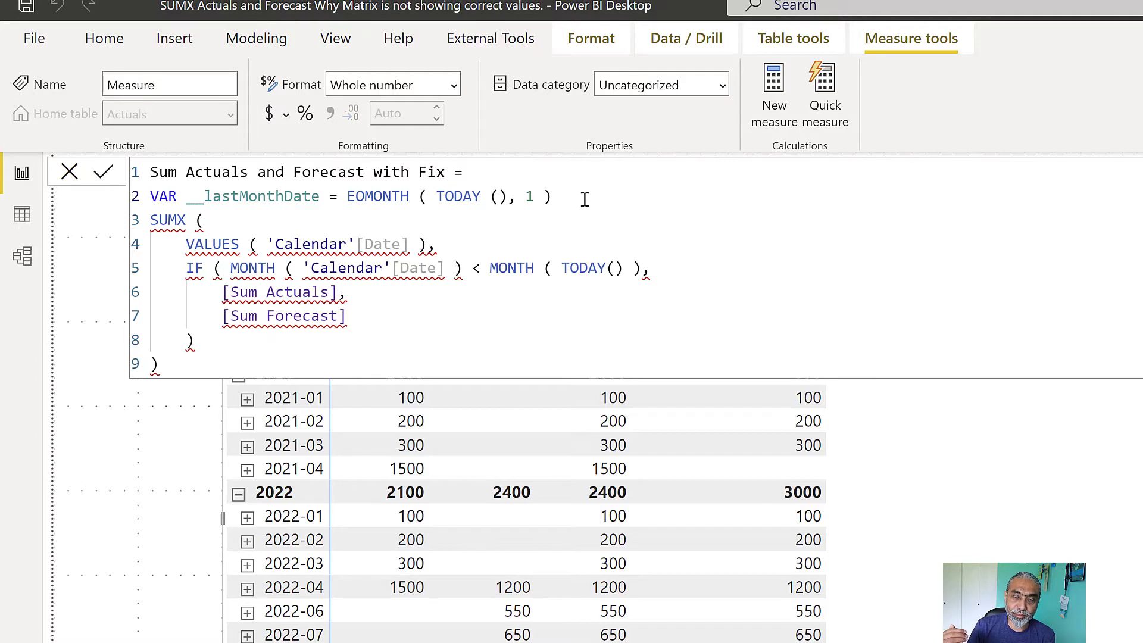
{"action": "left_click_drag", "start_coordinate": [445, 198], "coordinate": [497, 196]}
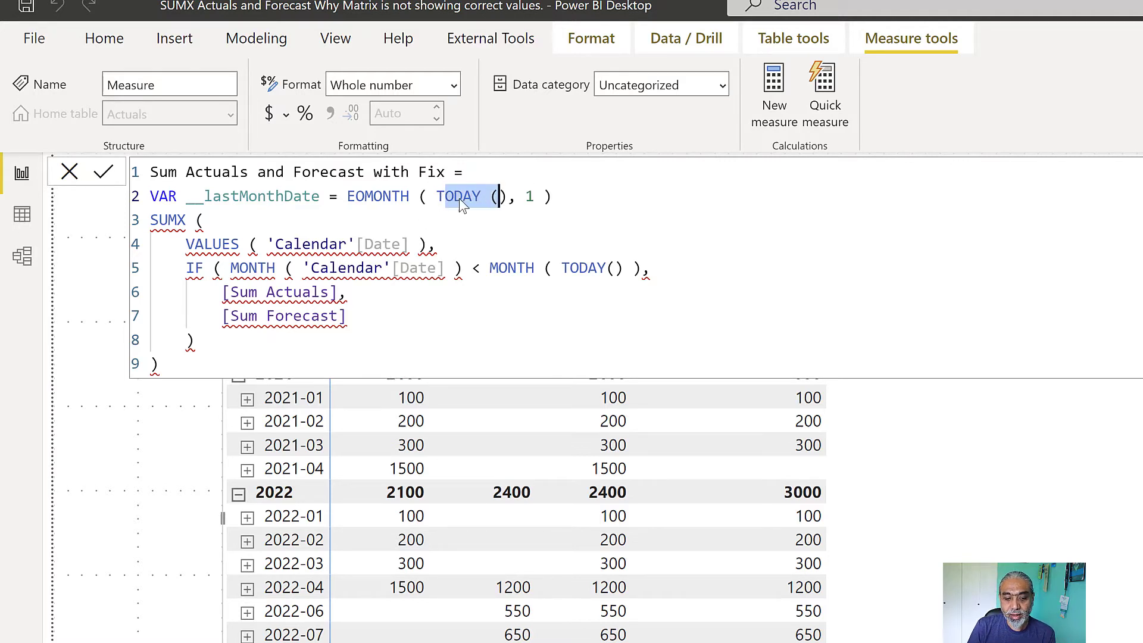
Step: Set the months argument of EOMONTH in the __lastMonthDate variable to -1
{"action": "left_click_drag", "start_coordinate": [435, 198], "coordinate": [505, 195]}
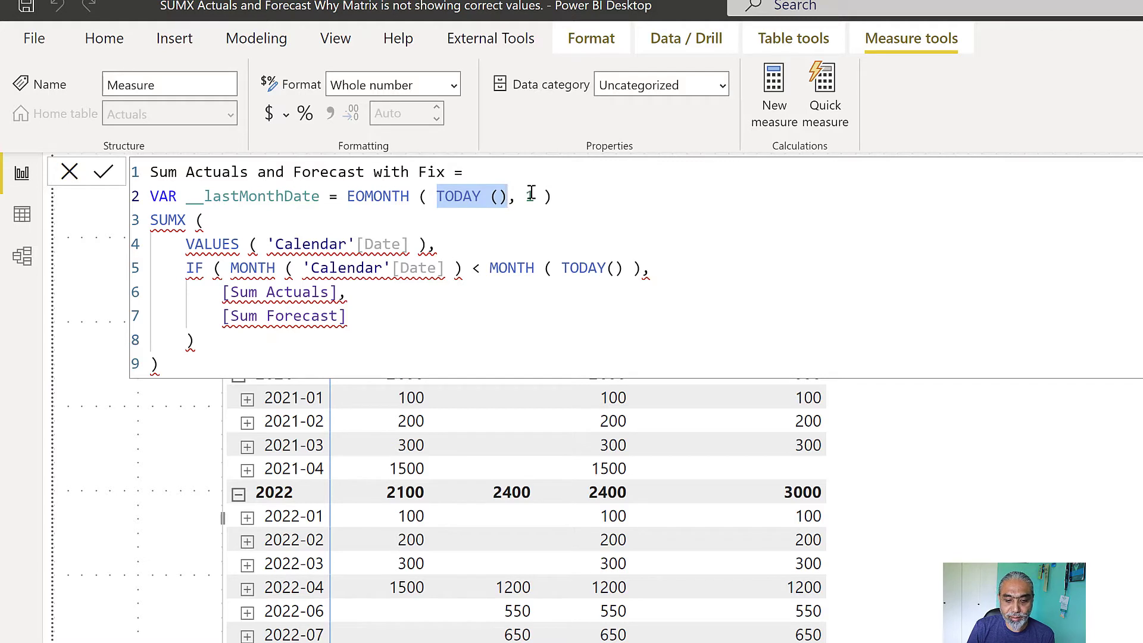
{"action": "left_click_drag", "start_coordinate": [526, 195], "coordinate": [535, 195]}
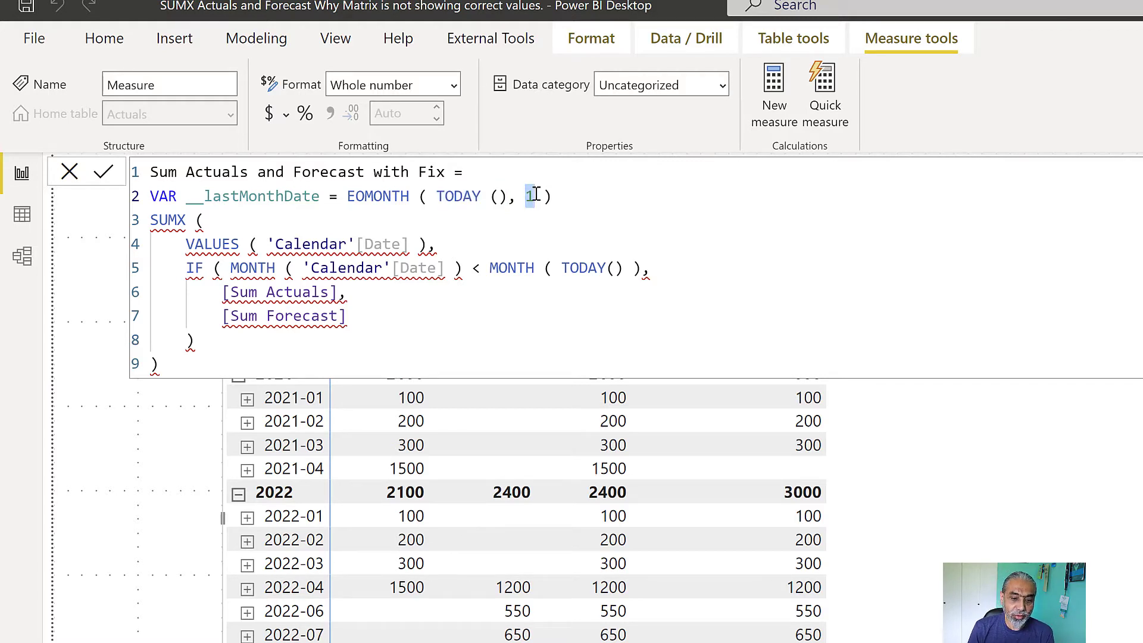
{"action": "left_click", "coordinate": [525, 197]}
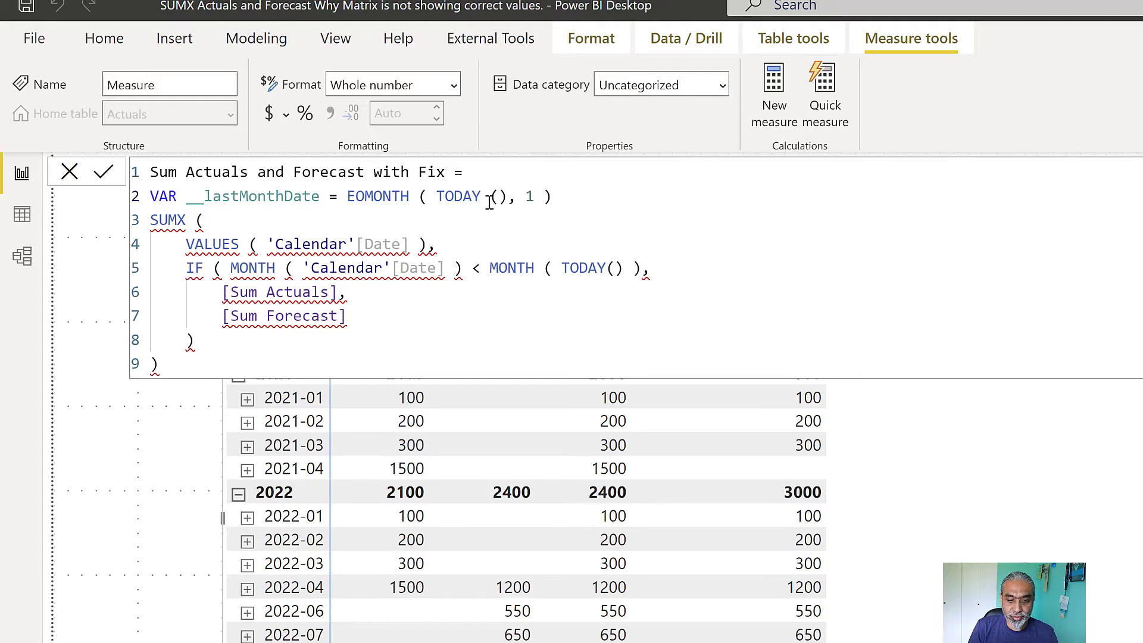
{"action": "left_click_drag", "start_coordinate": [427, 197], "coordinate": [501, 202]}
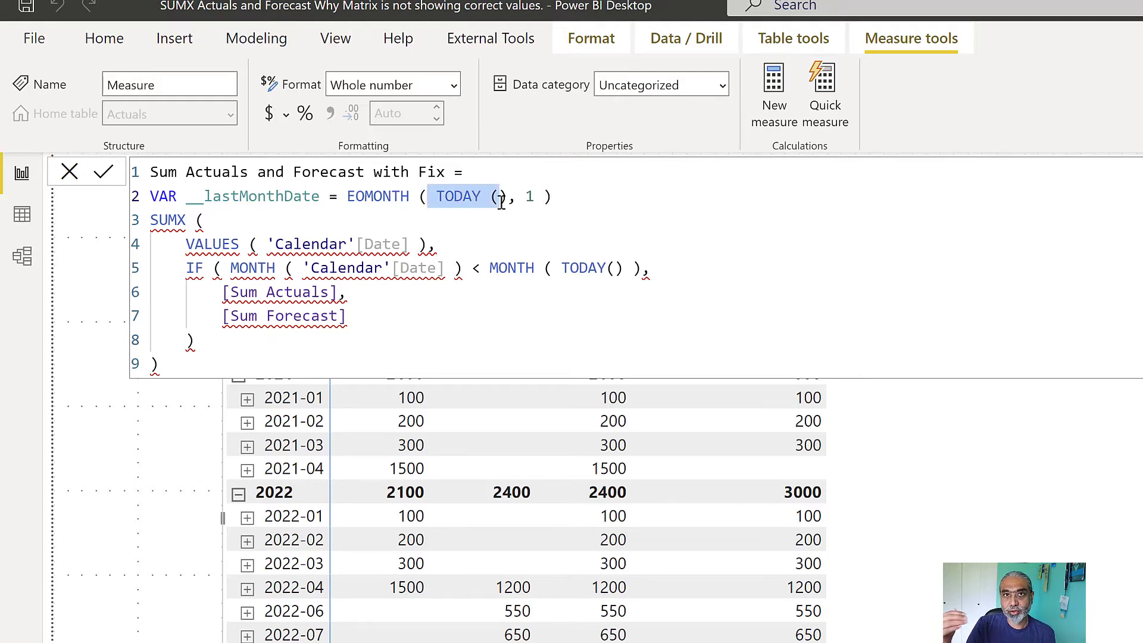
{"action": "left_click", "coordinate": [485, 224]}
{"action": "left_click_drag", "start_coordinate": [436, 196], "coordinate": [509, 199]}
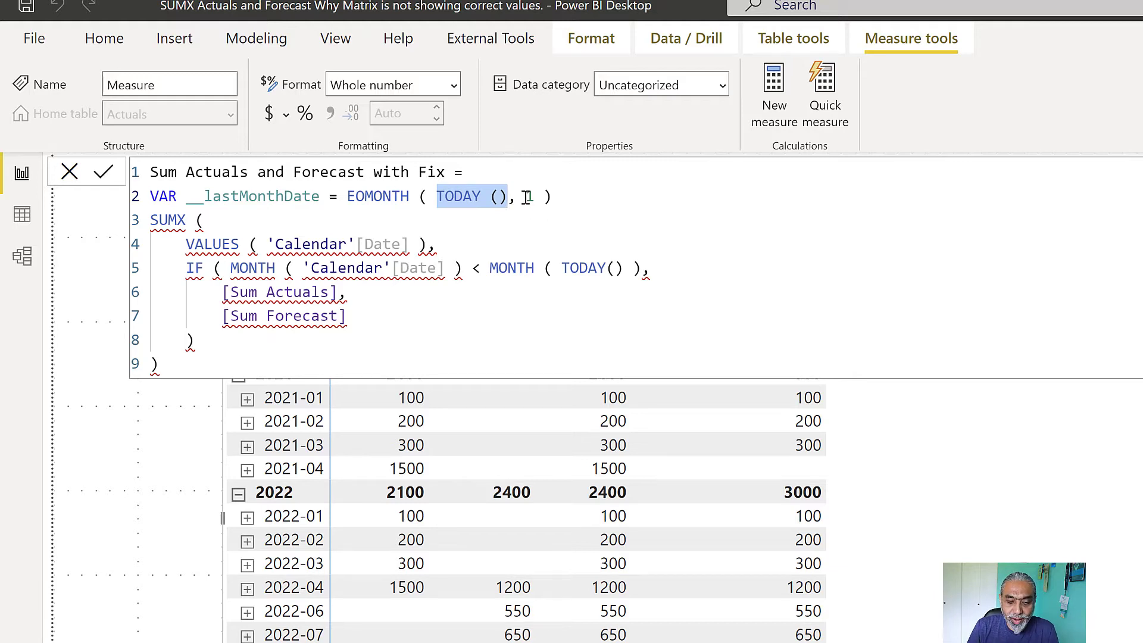
{"action": "left_click", "coordinate": [525, 196]}
{"action": "type", "text": "-"}
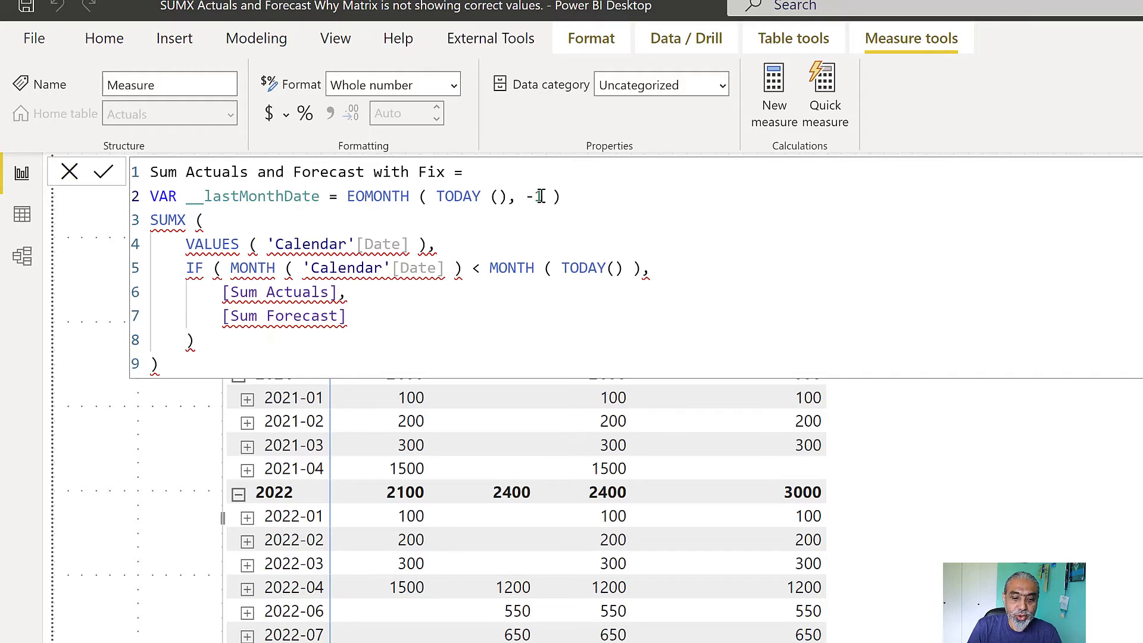
Step: Store the SUMX expression in a variable by adding VAR __result = above it and a RETURN line below it
{"action": "left_click", "coordinate": [548, 195]}
{"action": "left_click", "coordinate": [586, 205]}
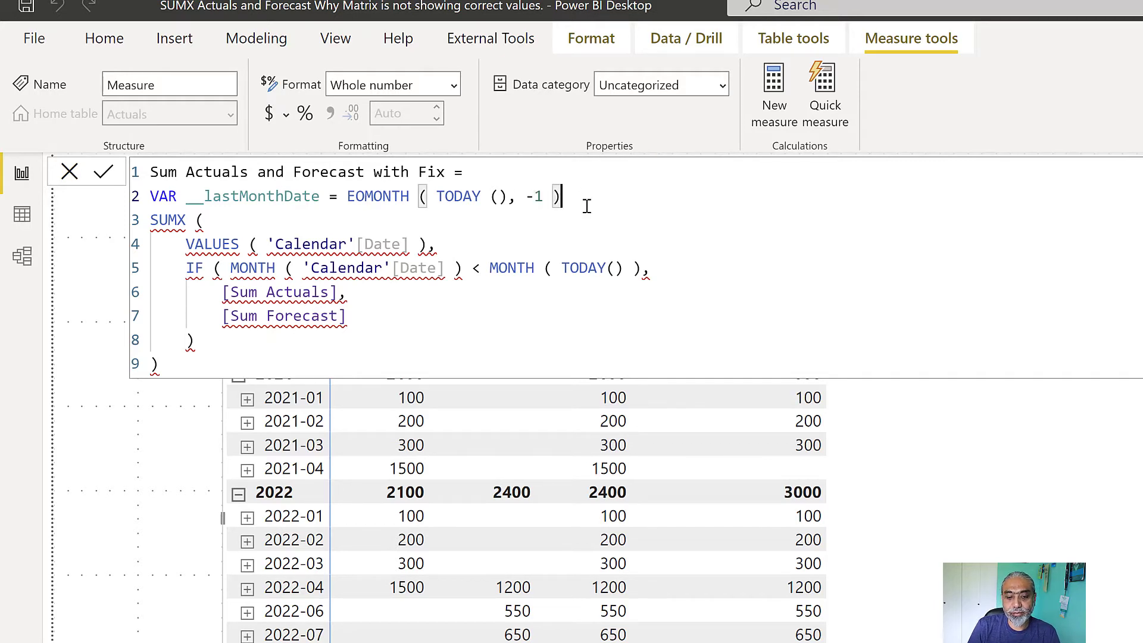
{"action": "key", "text": "Return"}
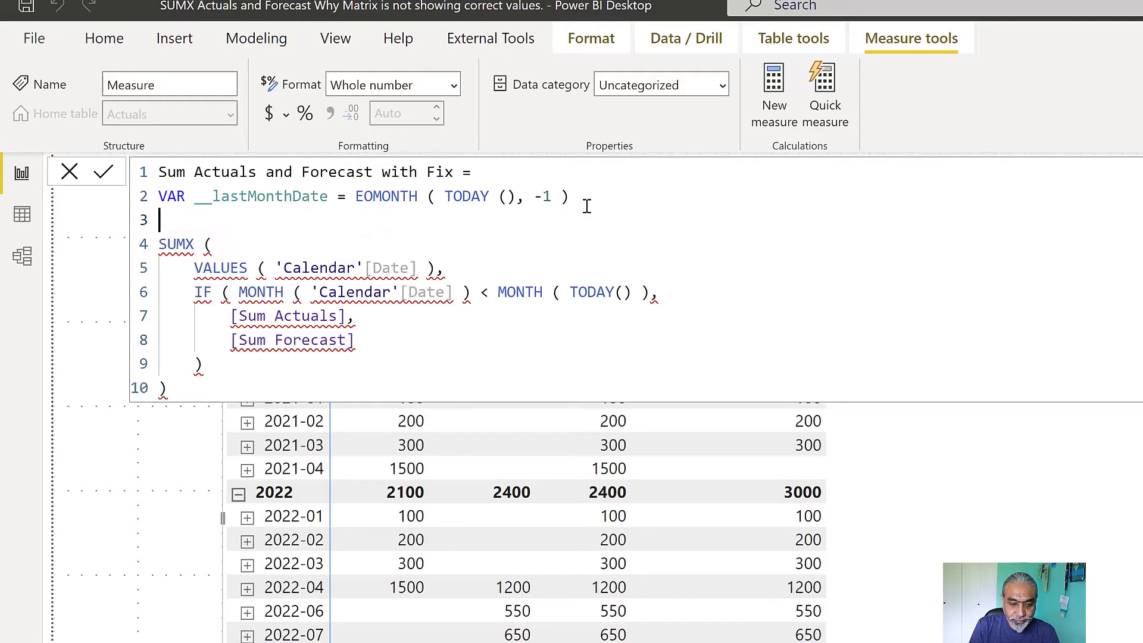
{"action": "type", "text": "RETURN"}
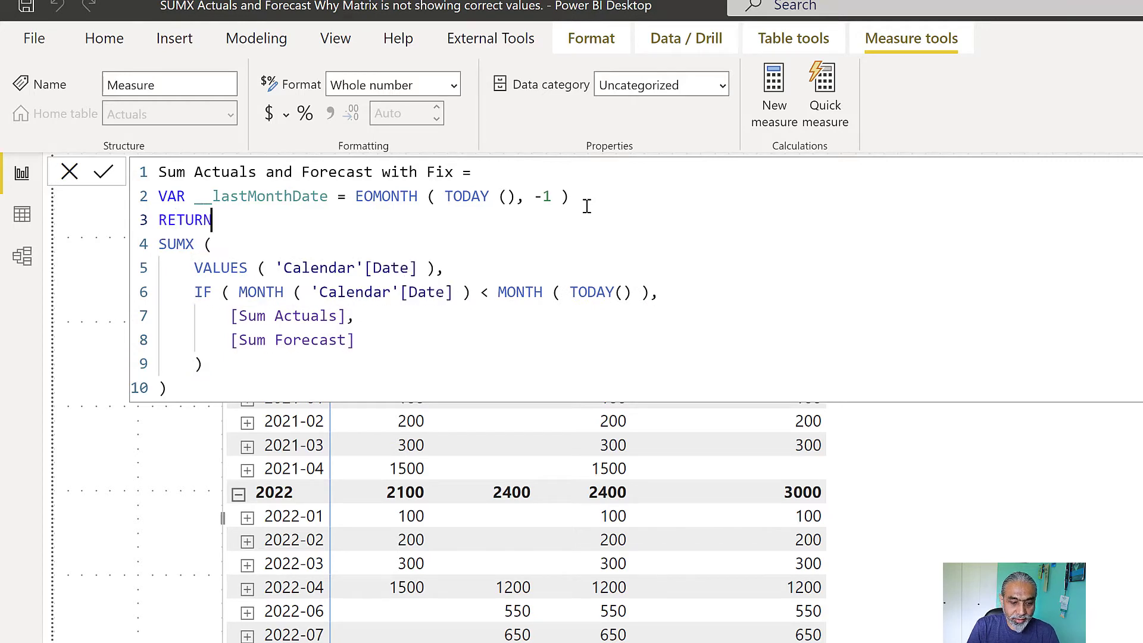
{"action": "left_click_drag", "start_coordinate": [213, 222], "coordinate": [159, 221]}
{"action": "type", "text": "VAR __result ="}
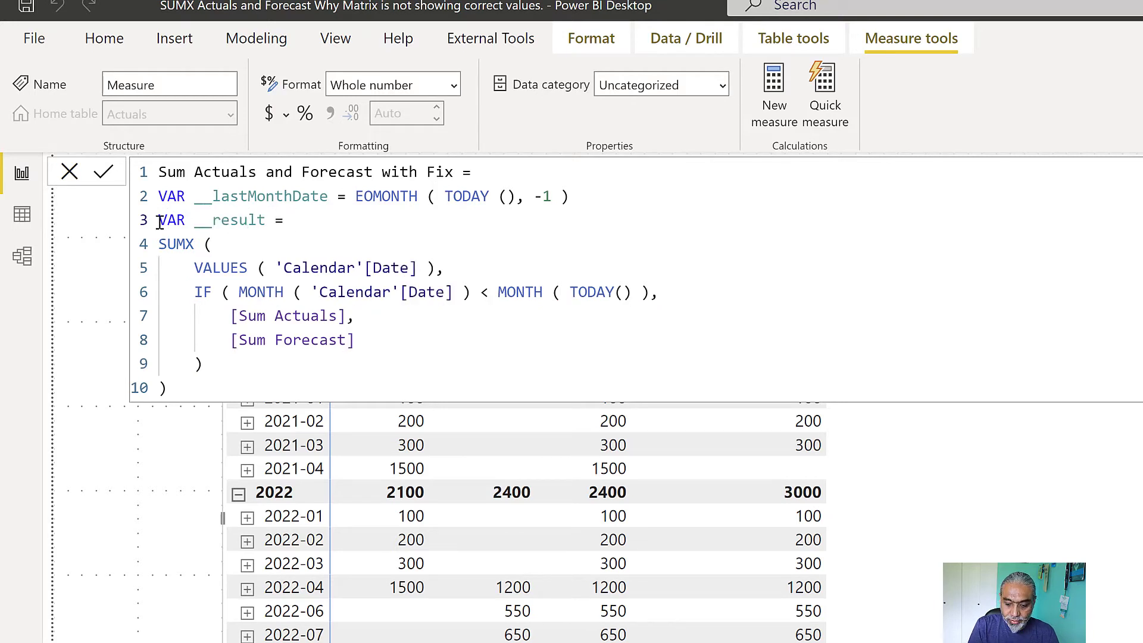
{"action": "left_click", "coordinate": [228, 388]}
{"action": "key", "text": "Return"}
{"action": "type", "text": "RETURN"}
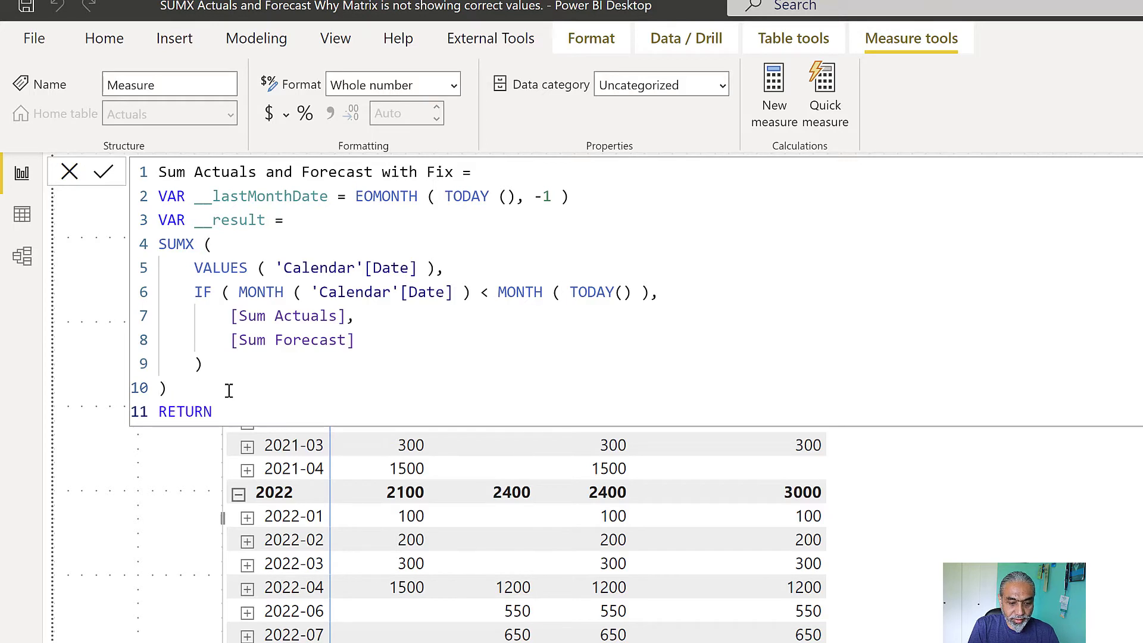
Step: Return __lastMonthDate from the measure and show the measure in a card beside the matrix
{"action": "type", "text": " __lastMonthDate"}
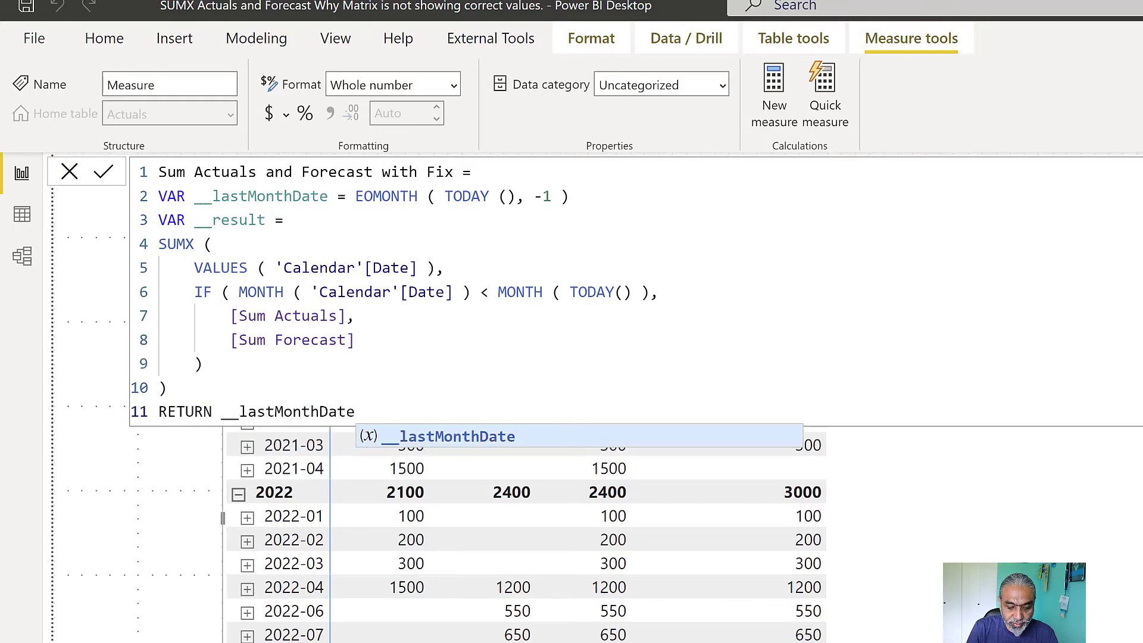
{"action": "key", "text": "Escape"}
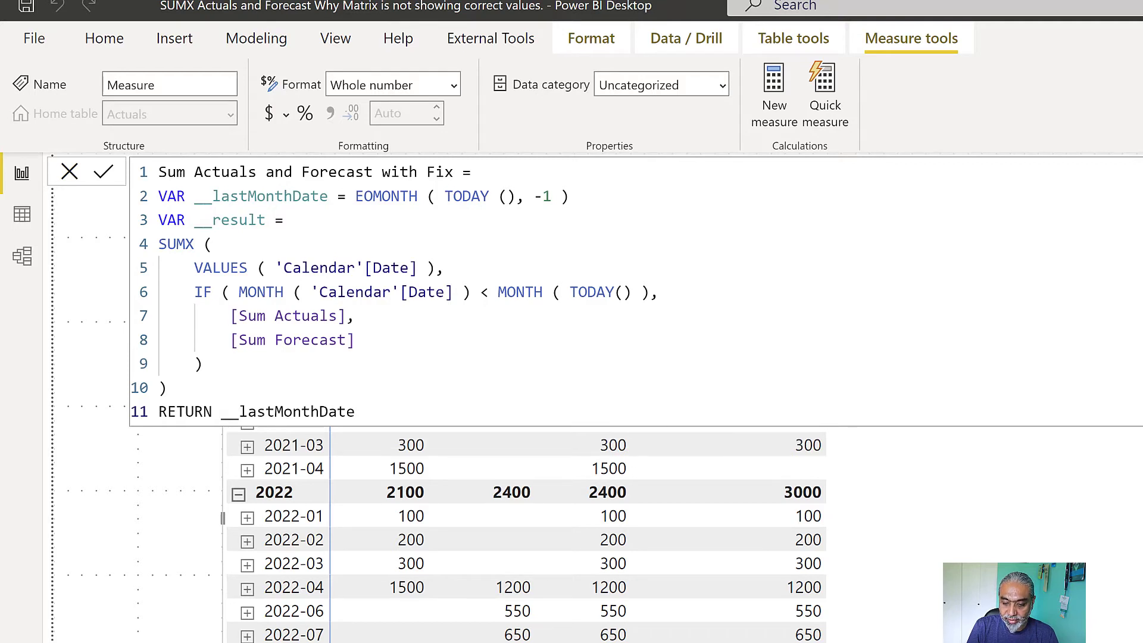
{"action": "key", "text": "Return"}
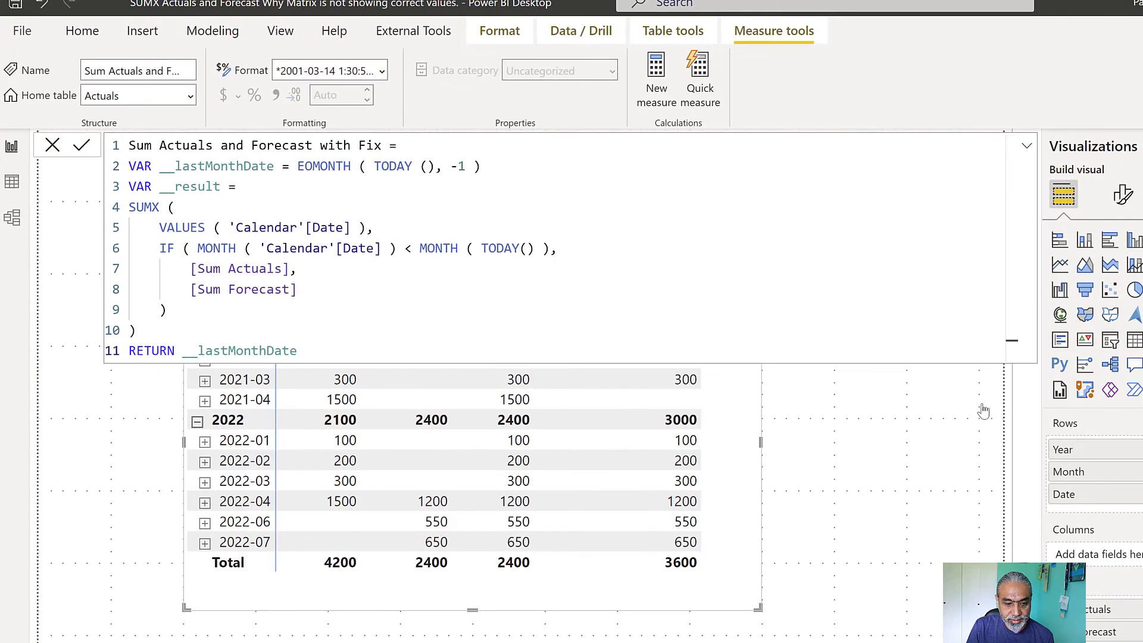
{"action": "left_click", "coordinate": [906, 443]}
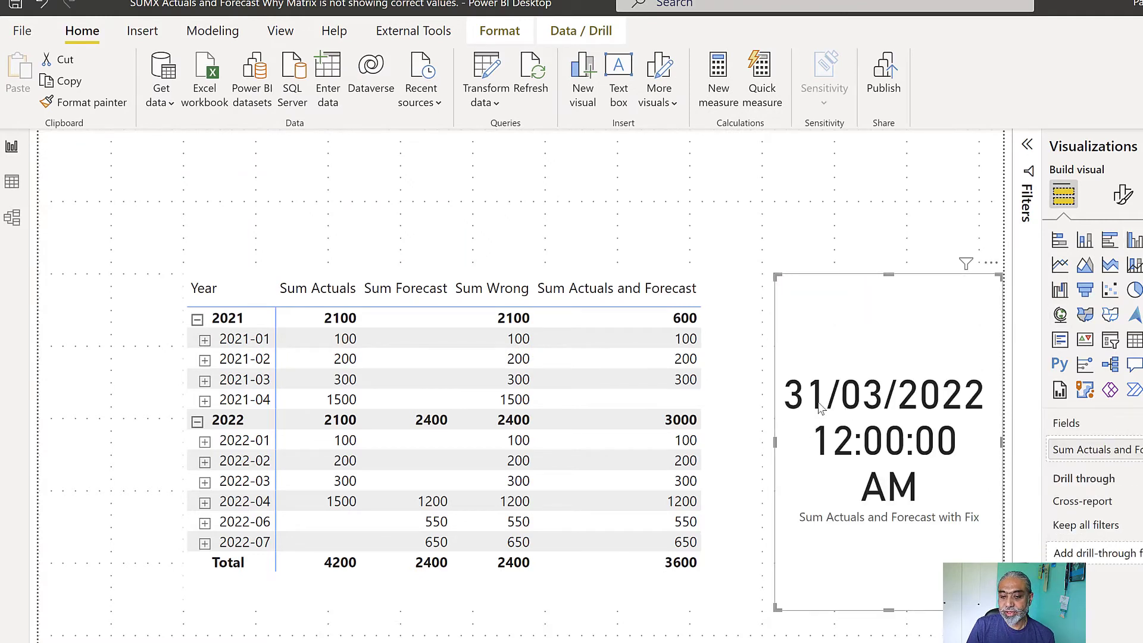
{"action": "mouse_move", "coordinate": [876, 407]}
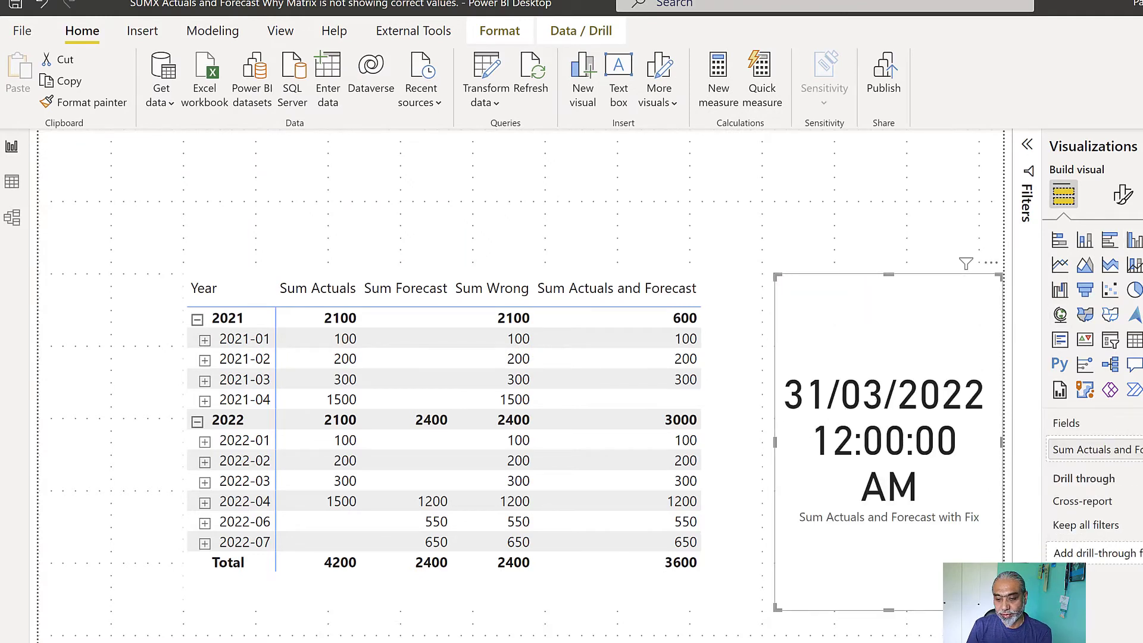
Step: Reopen the Sum Actuals and Forecast with Fix formula and try 1 as the months argument of EOMONTH
{"action": "left_click", "coordinate": [1095, 449]}
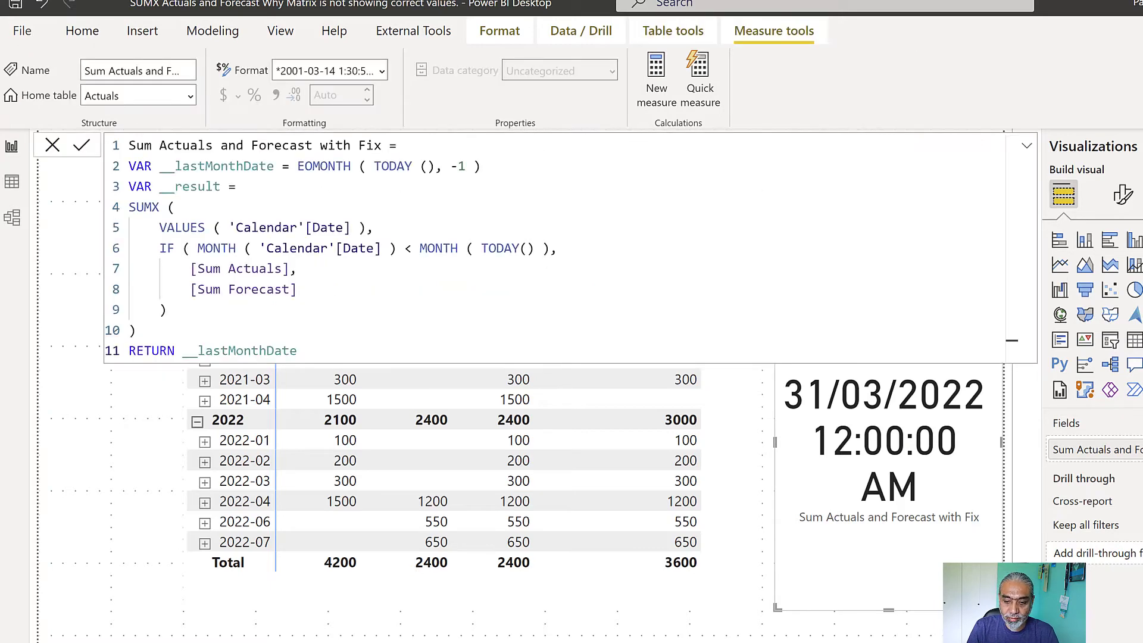
{"action": "left_click", "coordinate": [456, 169]}
{"action": "key", "text": "BackSpace"}
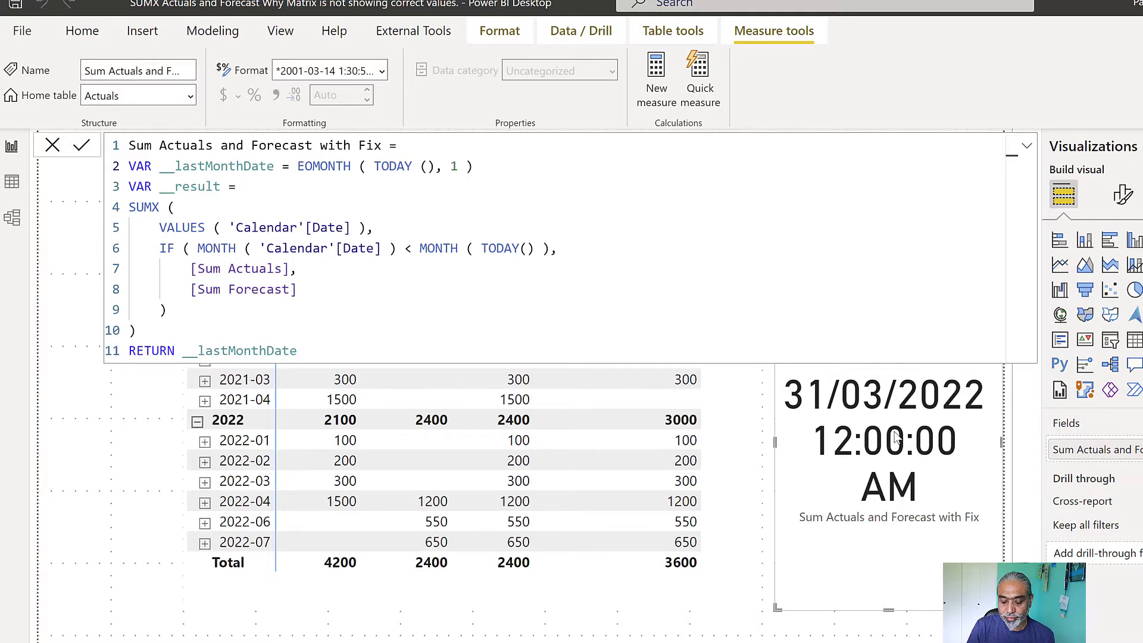
{"action": "key", "text": "Return"}
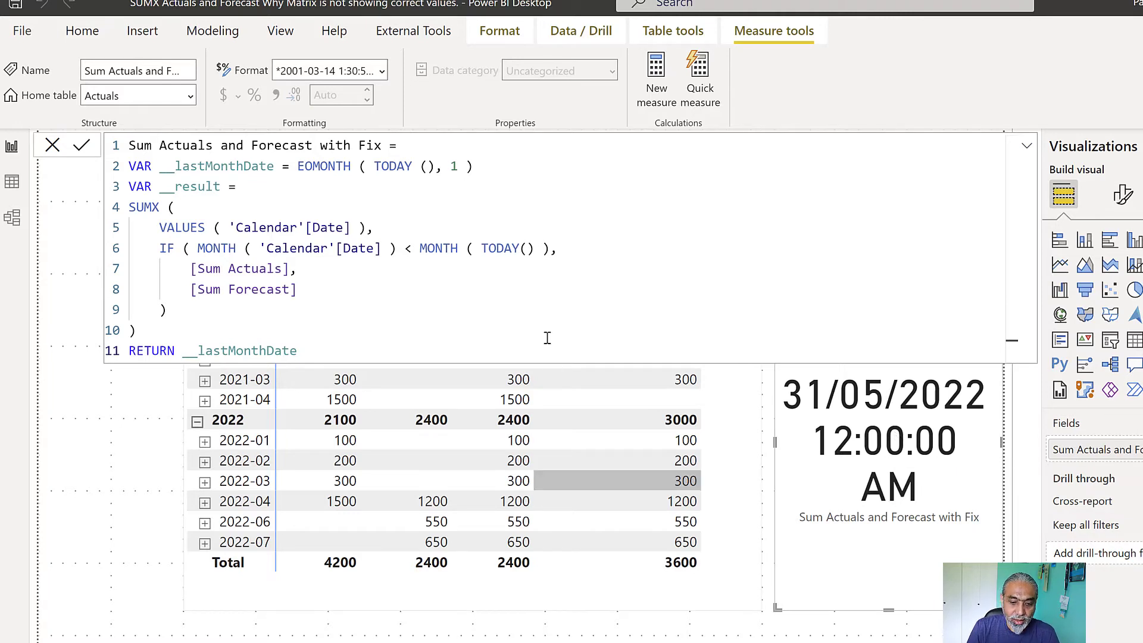
Step: Try -2 as the months argument of EOMONTH and commit the measure
{"action": "left_click", "coordinate": [451, 166]}
{"action": "type", "text": "-2"}
{"action": "key", "text": "Delete"}
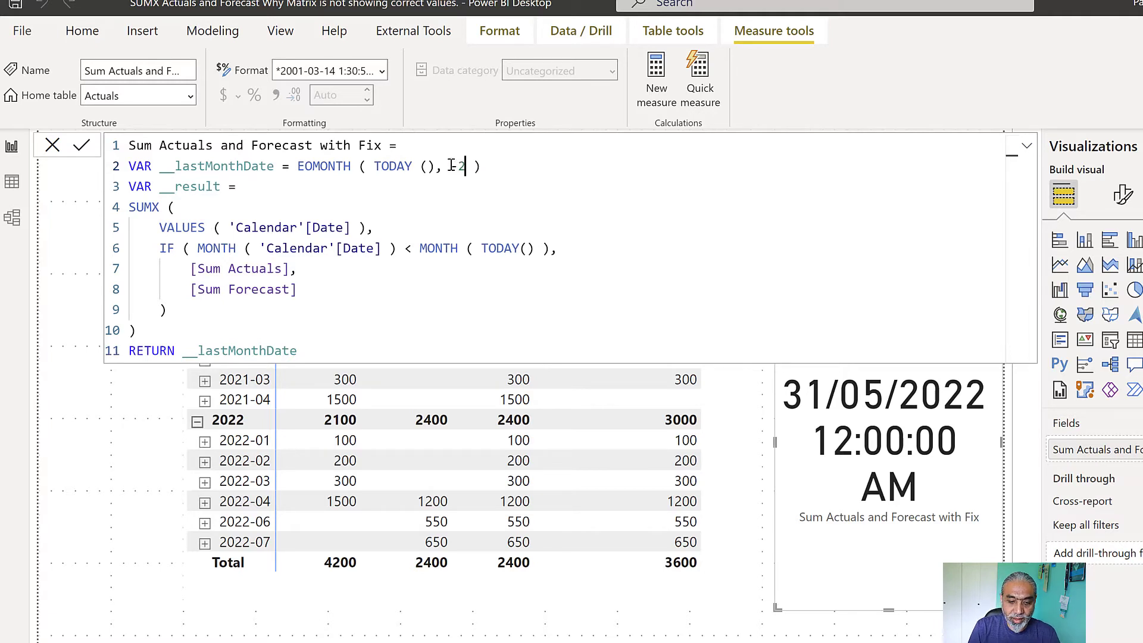
{"action": "left_click", "coordinate": [81, 149]}
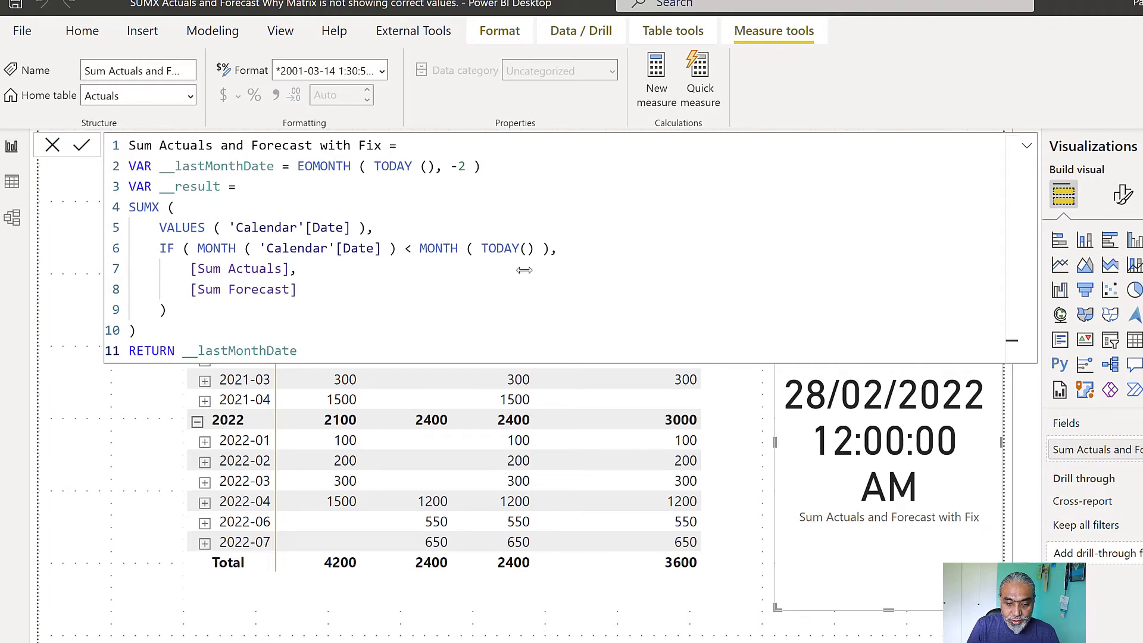
Step: Set the months argument of EOMONTH back to -1 and commit the measure
{"action": "double_click", "coordinate": [465, 167]}
{"action": "type", "text": "1"}
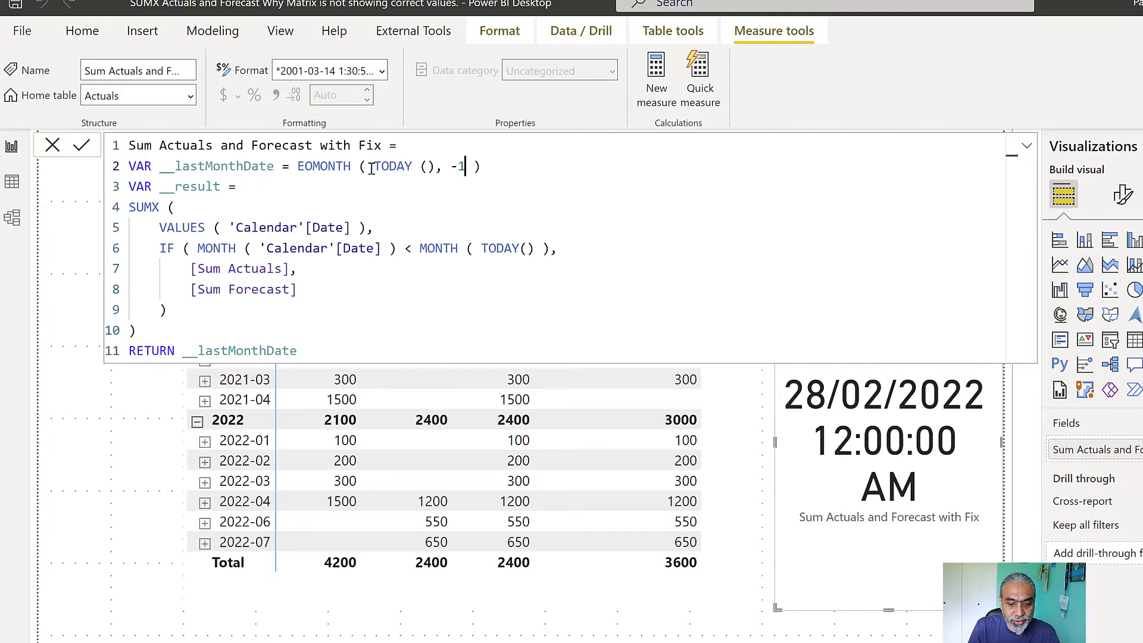
{"action": "left_click_drag", "start_coordinate": [213, 163], "coordinate": [237, 163]}
{"action": "left_click_drag", "start_coordinate": [374, 166], "coordinate": [422, 166]}
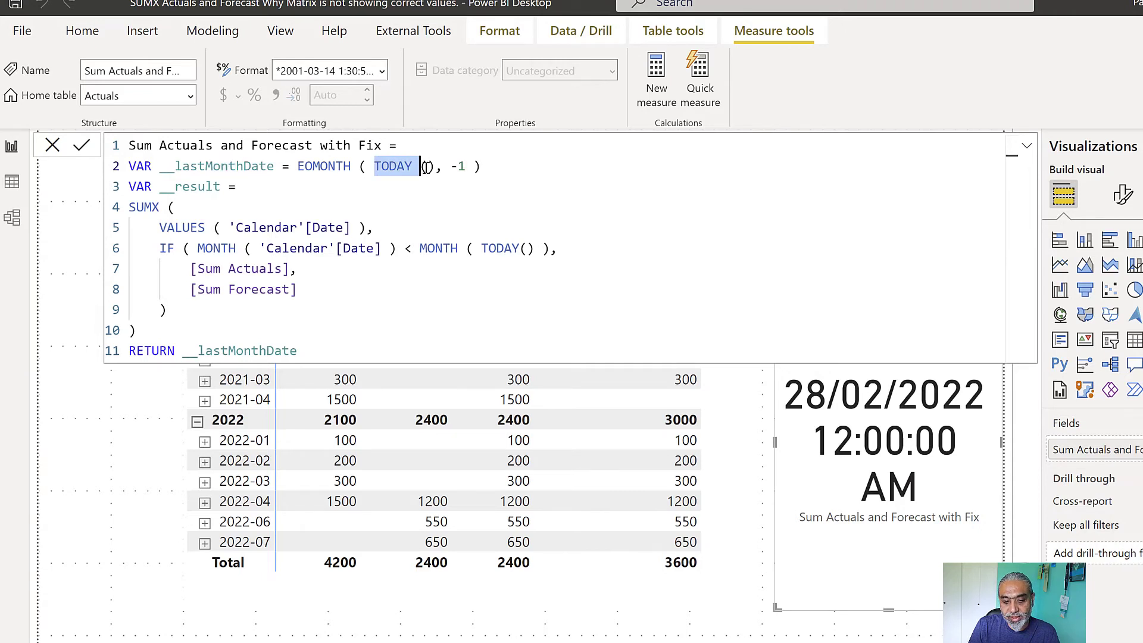
{"action": "left_click", "coordinate": [77, 153]}
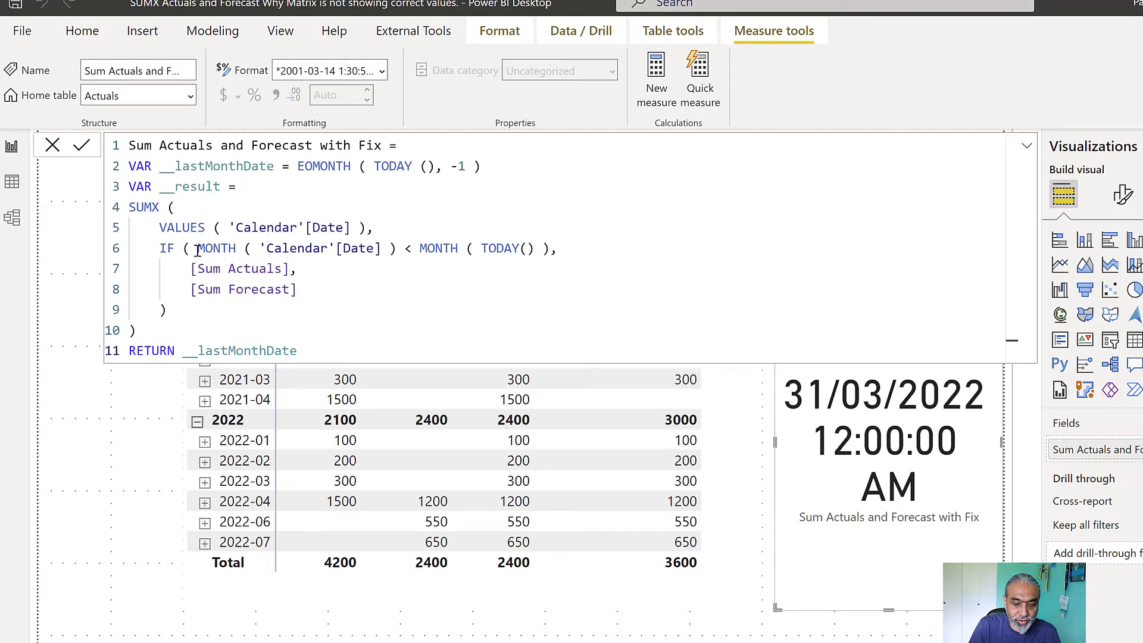
Step: Remove the MONTH function before 'Calendar'[Date] in the IF condition and change the comparison operator to <=
{"action": "left_click_drag", "start_coordinate": [197, 248], "coordinate": [257, 248]}
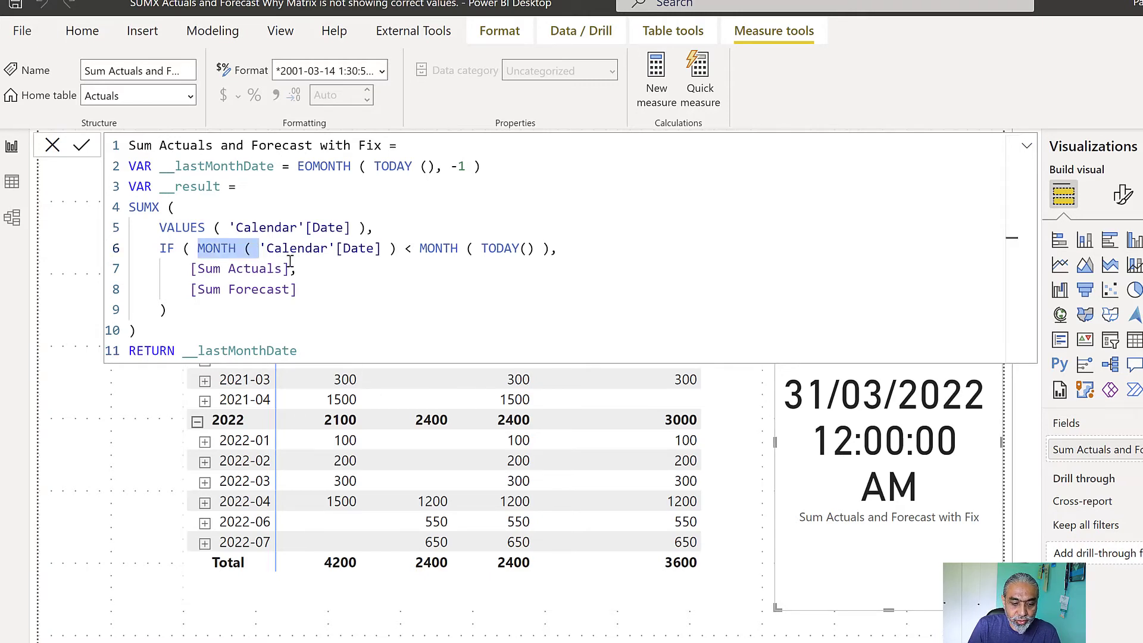
{"action": "key", "text": "Delete"}
{"action": "left_click_drag", "start_coordinate": [359, 248], "coordinate": [488, 250]}
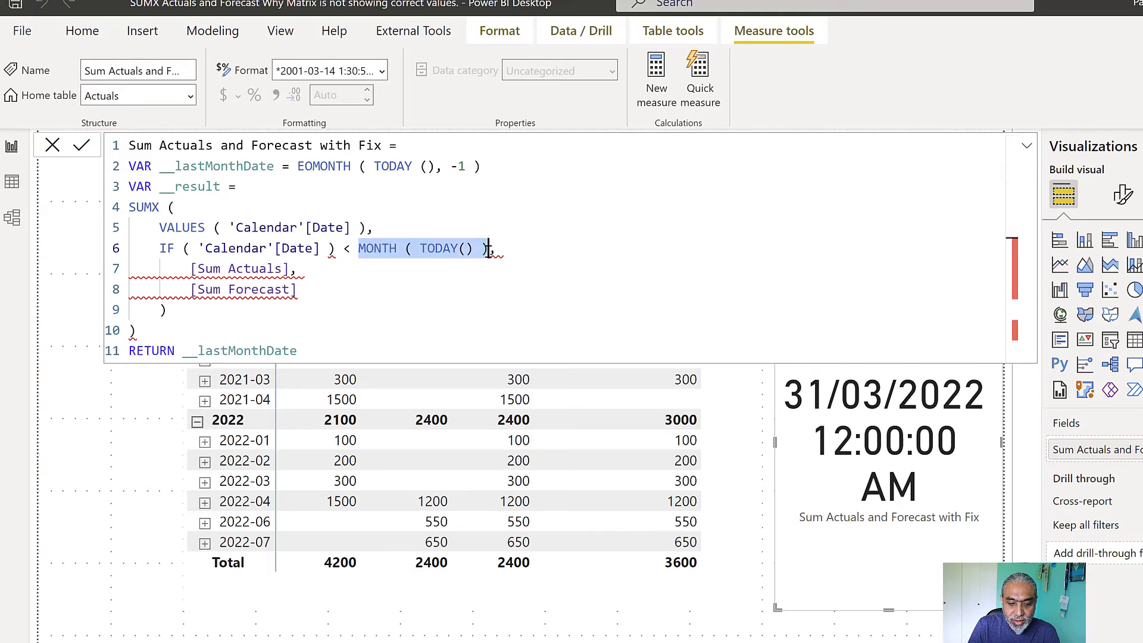
{"action": "left_click", "coordinate": [351, 249]}
{"action": "type", "text": "="}
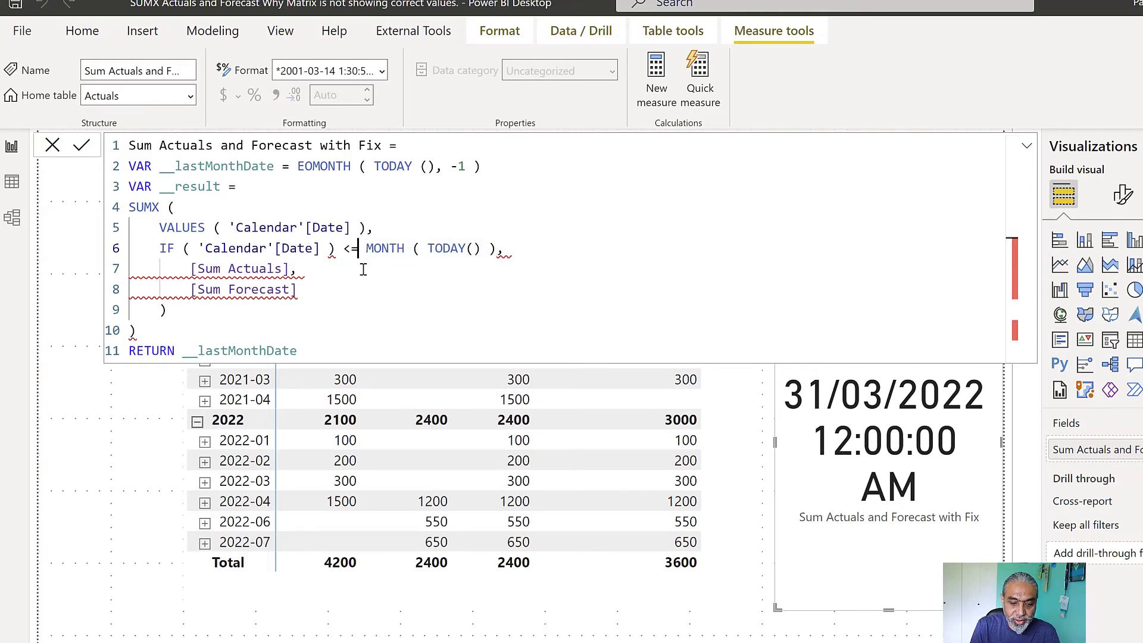
Step: Replace MONTH ( TODAY() ) in the IF condition with __lastMonthDate and remove the leftover closing parenthesis after 'Calendar'[Date]
{"action": "key", "text": "ctrl+shift+Right"}
{"action": "key", "text": "ctrl+shift+Right"}
{"action": "key", "text": "ctrl+shift+Right"}
{"action": "key", "text": "ctrl+shift+Right"}
{"action": "key", "text": "ctrl+shift+Right"}
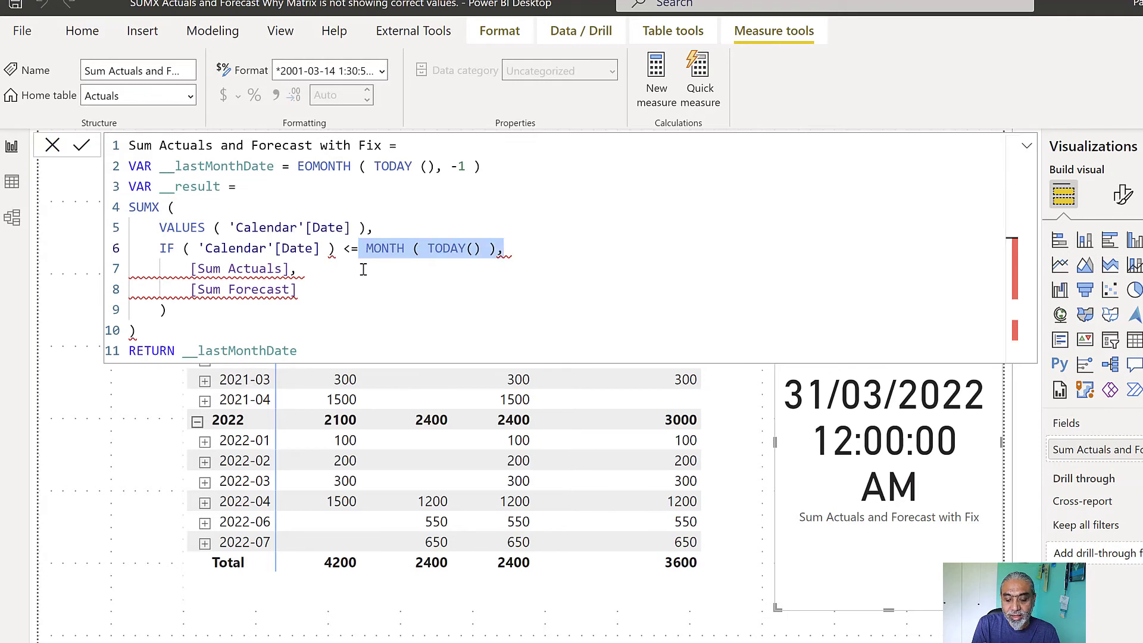
{"action": "key", "text": "BackSpace"}
{"action": "type", "text": "_"}
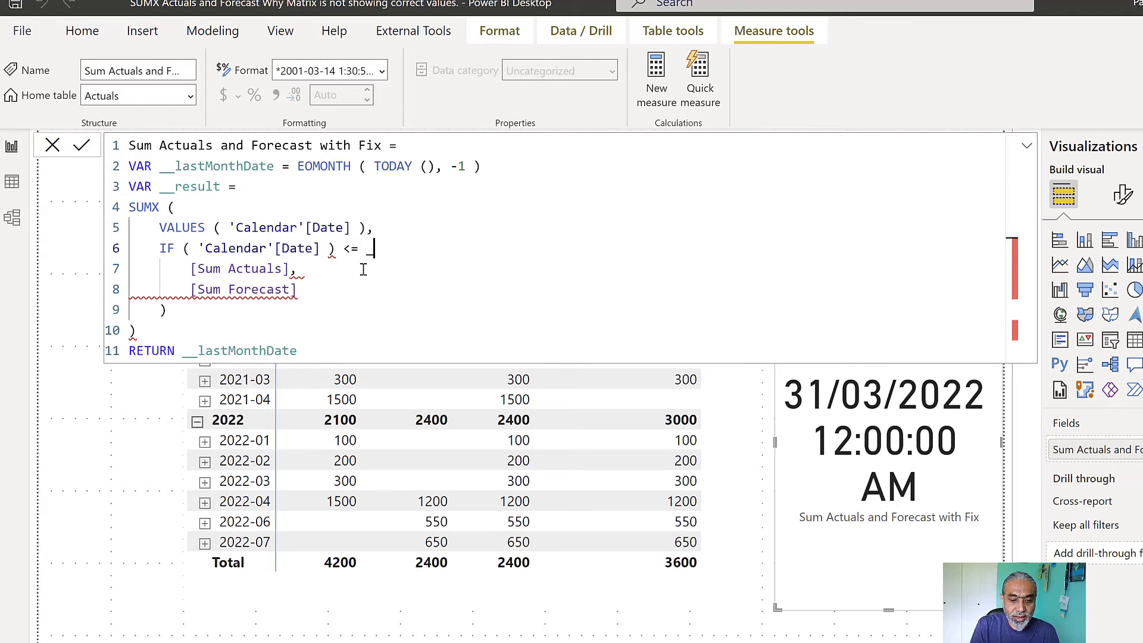
{"action": "type", "text": "_"}
{"action": "key", "text": "Tab"}
{"action": "type", "text": ","}
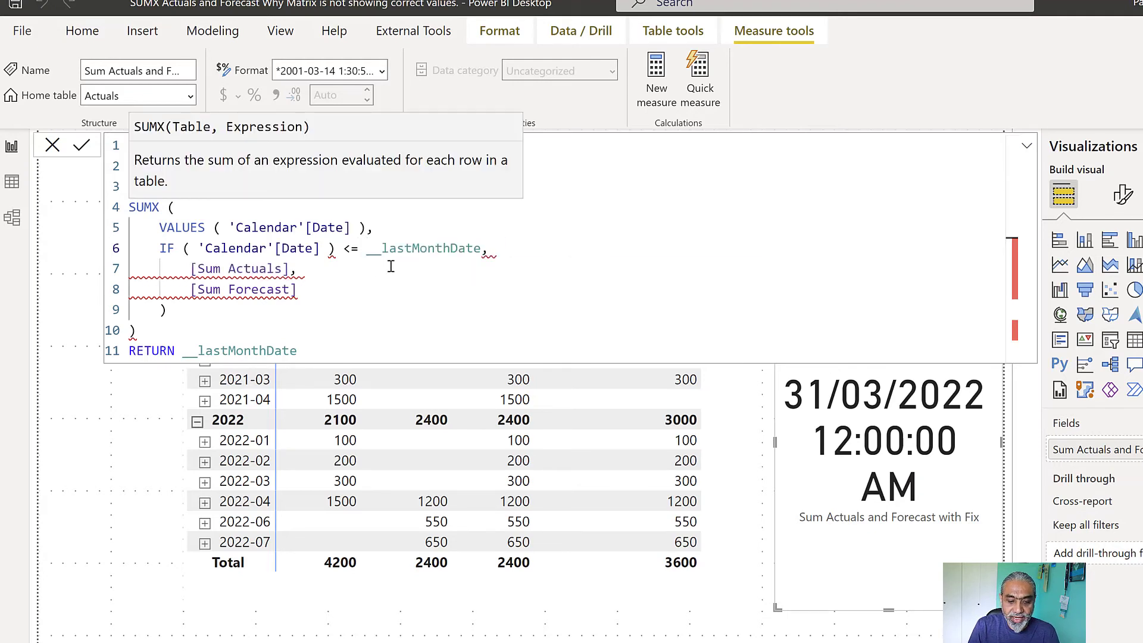
{"action": "left_click", "coordinate": [262, 269]}
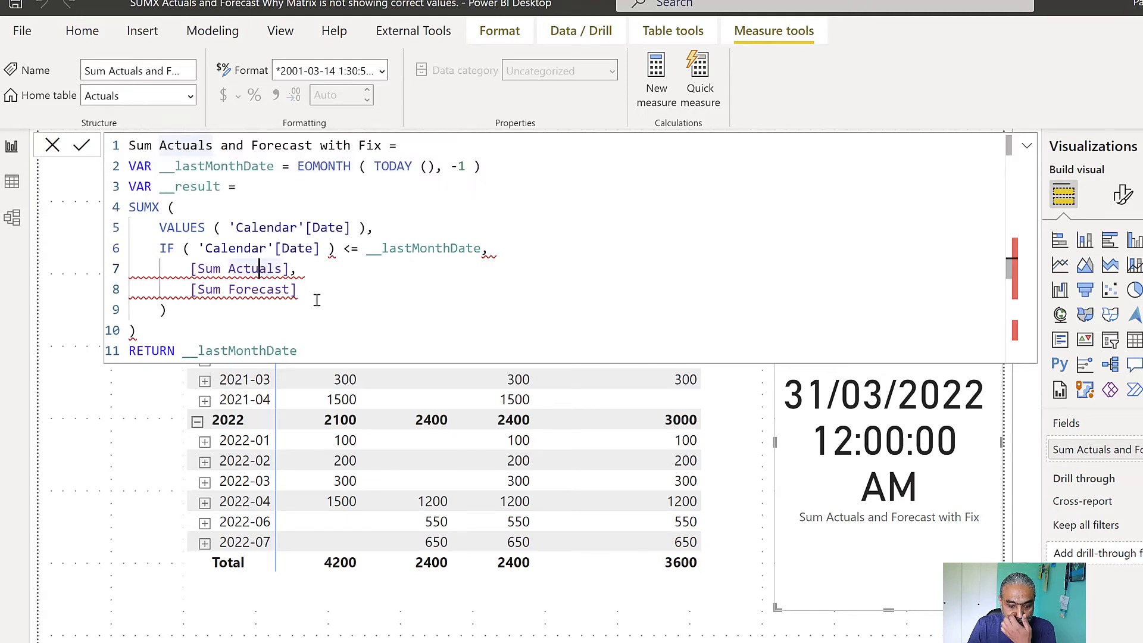
{"action": "left_click_drag", "start_coordinate": [325, 250], "coordinate": [336, 253]}
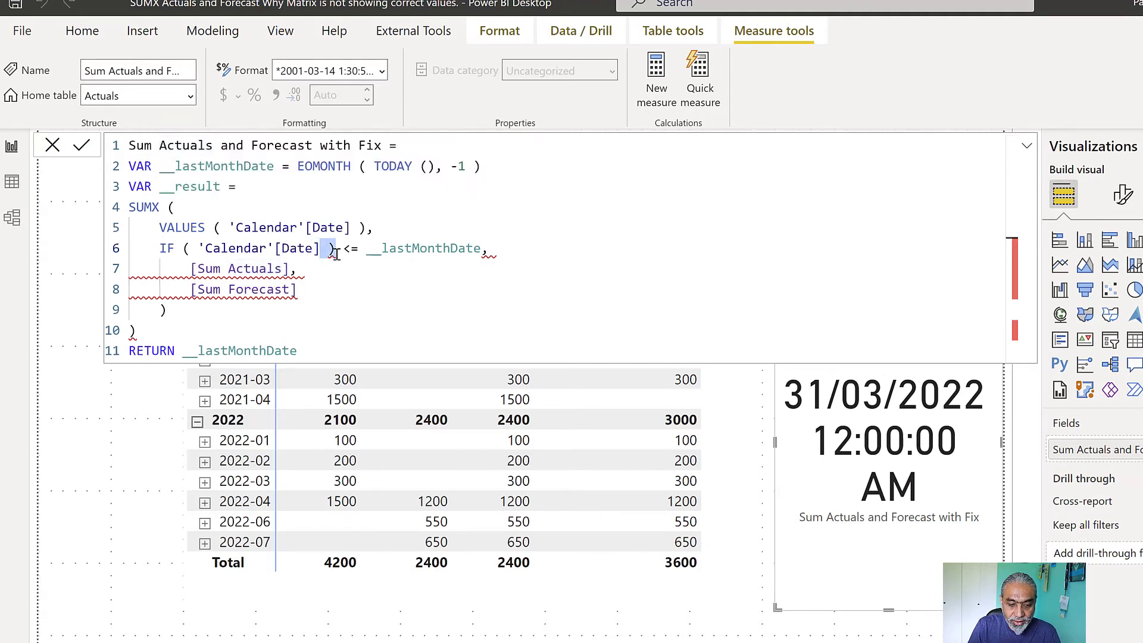
{"action": "key", "text": "BackSpace"}
Step: Make the measure return __result instead of __lastMonthDate and commit the formula
{"action": "left_click", "coordinate": [277, 350]}
{"action": "double_click", "coordinate": [187, 187]}
{"action": "key", "text": "ctrl+c"}
{"action": "double_click", "coordinate": [257, 351]}
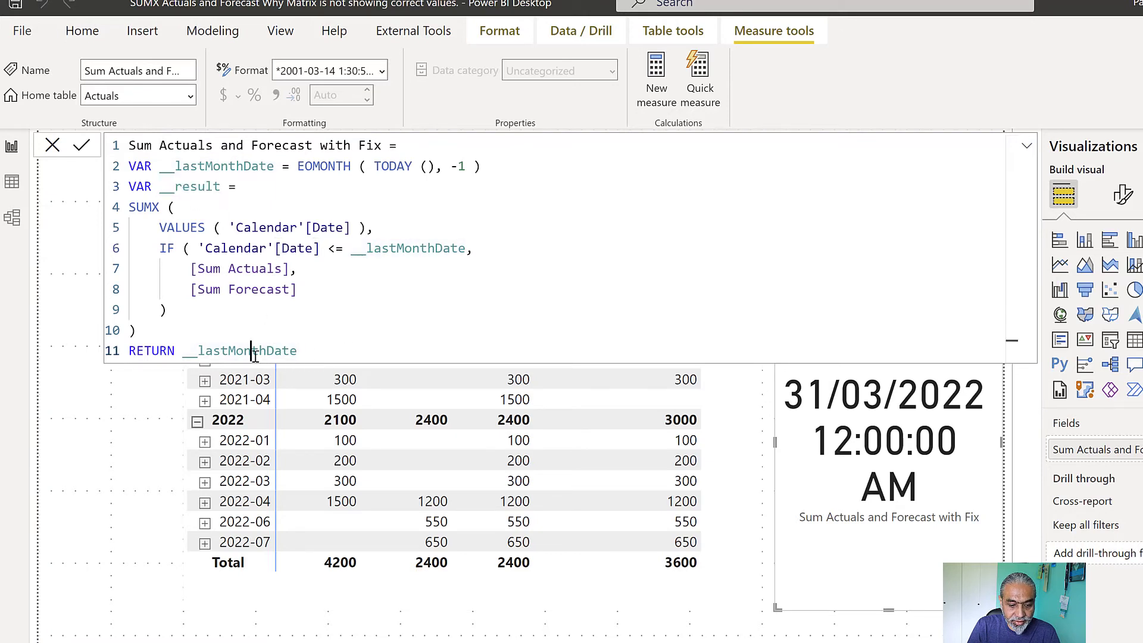
{"action": "key", "text": "ctrl+v"}
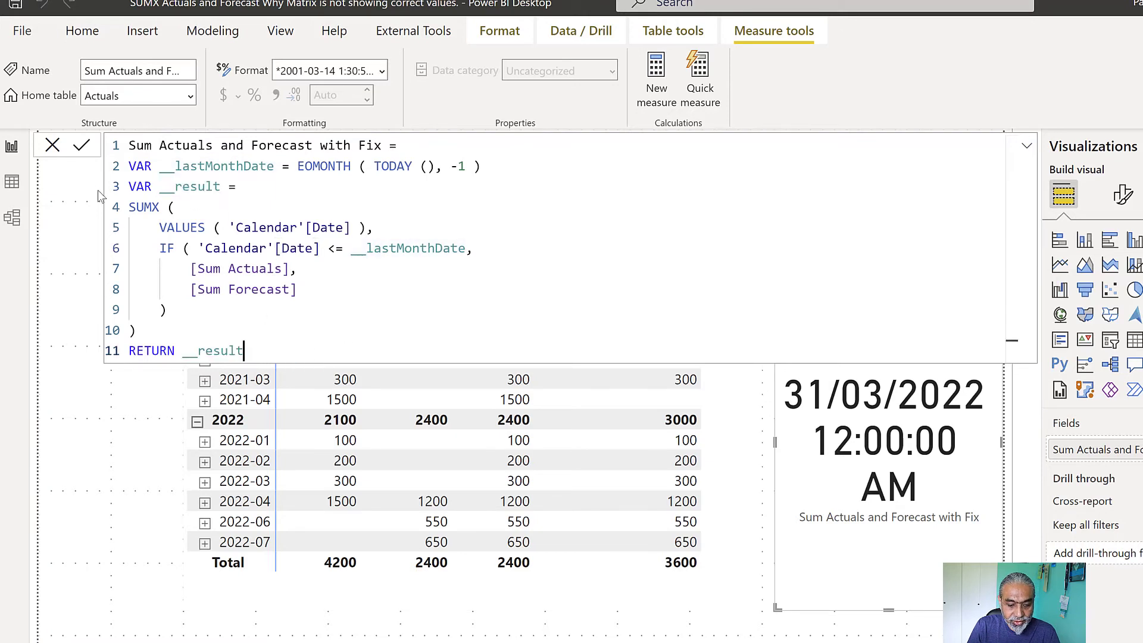
{"action": "left_click", "coordinate": [82, 145]}
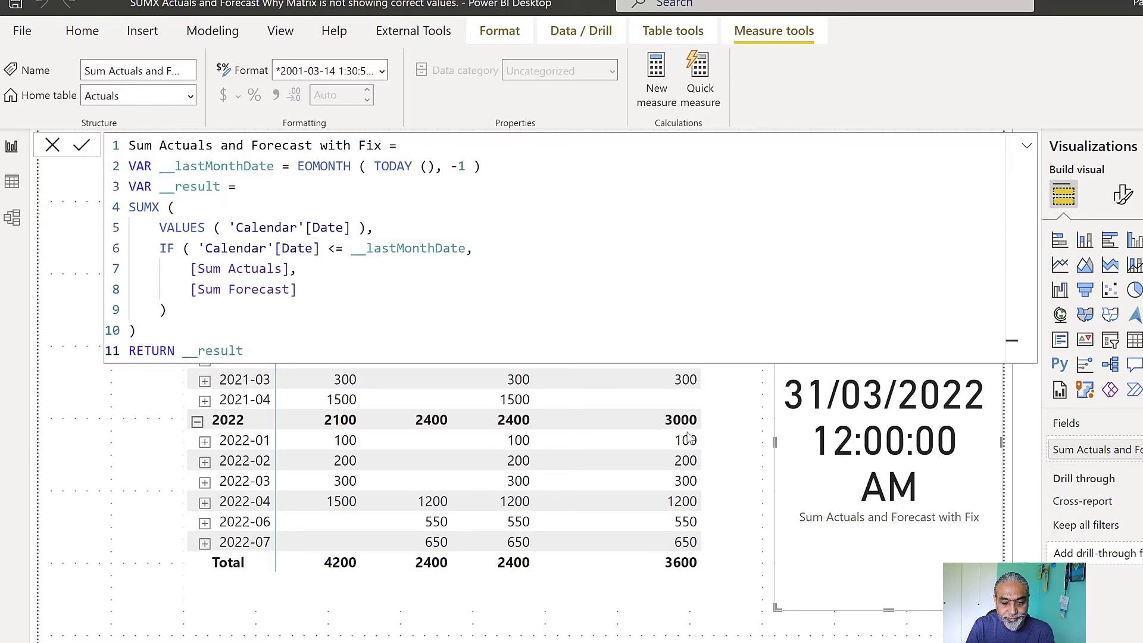
Step: Replace Sum Wrong in the matrix with Sum Actuals and Forecast with Fix, and reposition and widen the matrix so all columns fit
{"action": "left_click", "coordinate": [644, 603]}
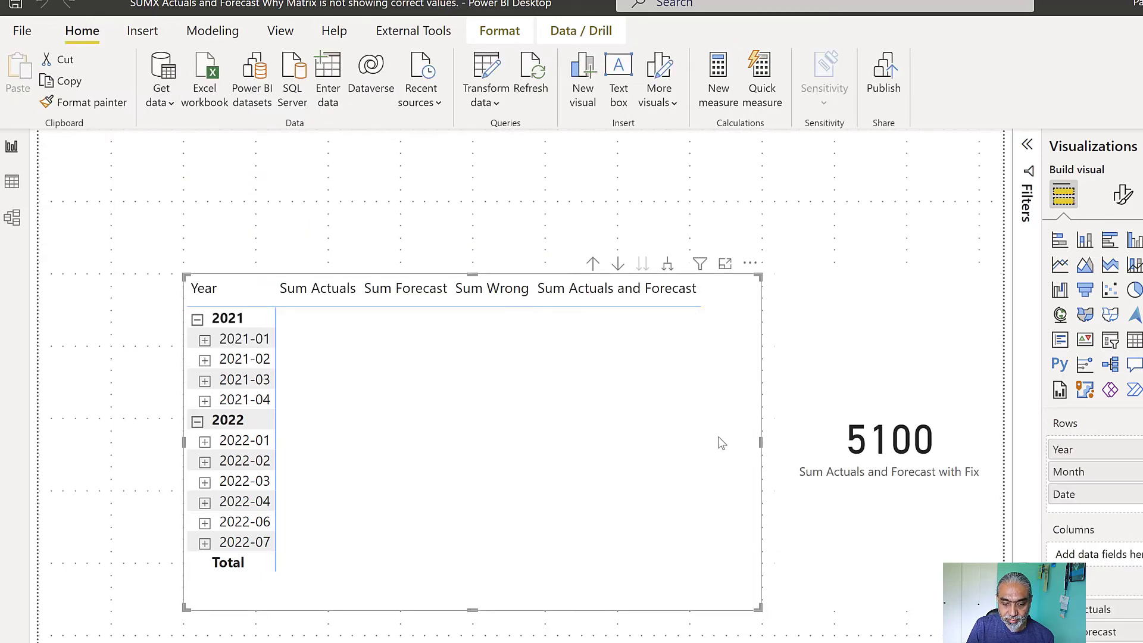
{"action": "left_click_drag", "start_coordinate": [744, 440], "coordinate": [720, 439]}
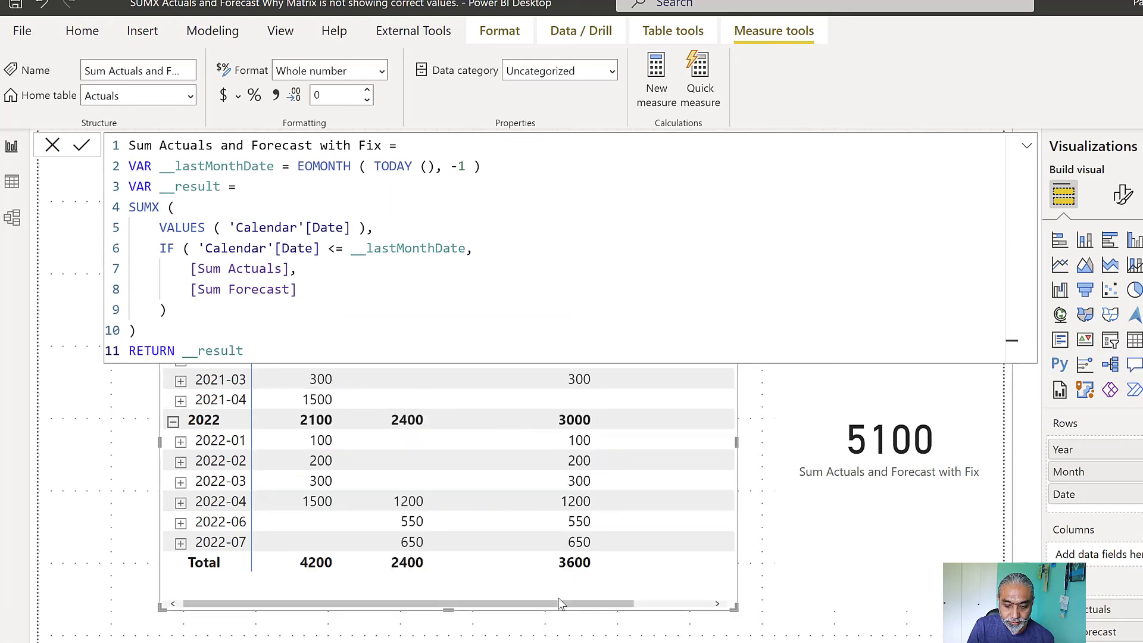
{"action": "left_click", "coordinate": [596, 628]}
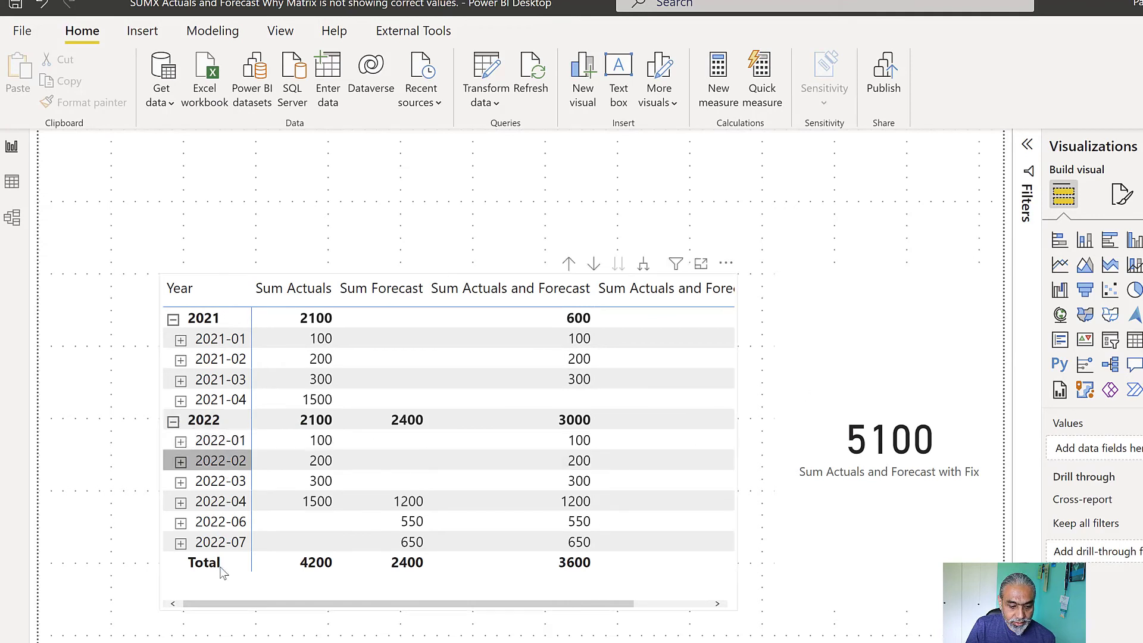
{"action": "left_click", "coordinate": [162, 466]}
{"action": "left_click_drag", "start_coordinate": [159, 442], "coordinate": [64, 443]}
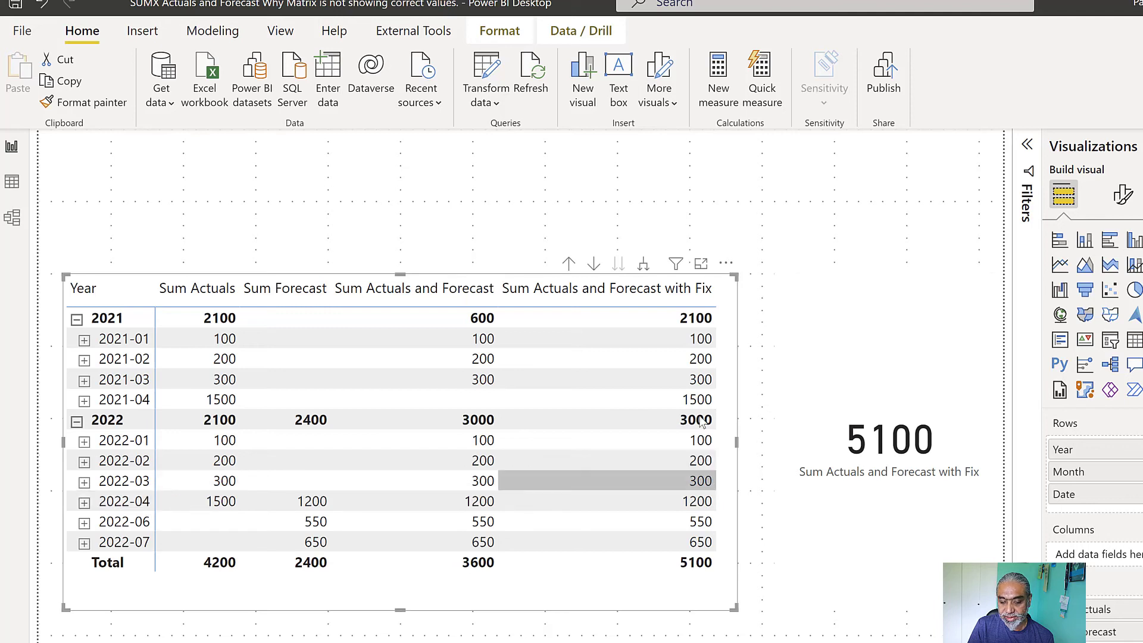
Step: Compare the totals of the original and fixed forecast columns, and review the EOMONTH expression in the Sum Actuals and Forecast with Fix formula
{"action": "mouse_move", "coordinate": [708, 501]}
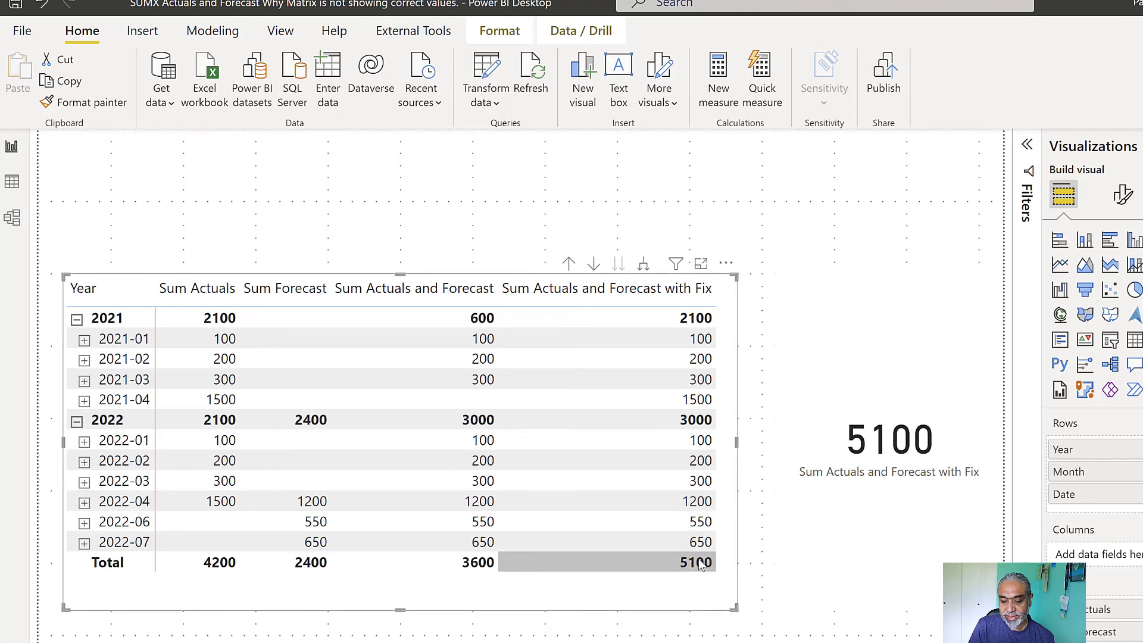
{"action": "mouse_move", "coordinate": [704, 571]}
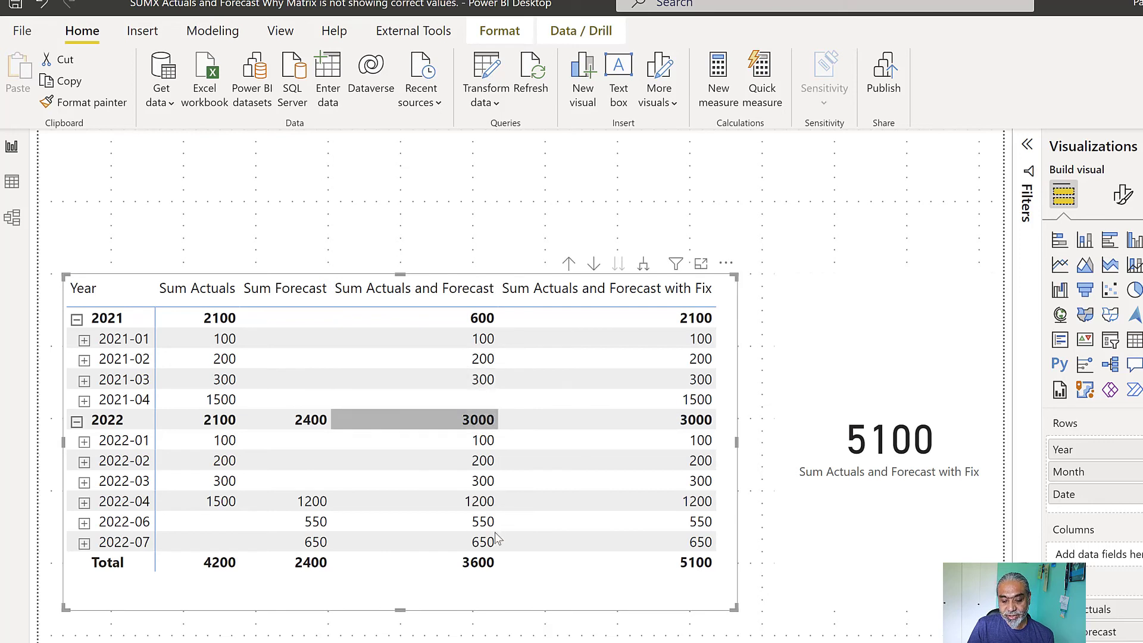
{"action": "mouse_move", "coordinate": [494, 570]}
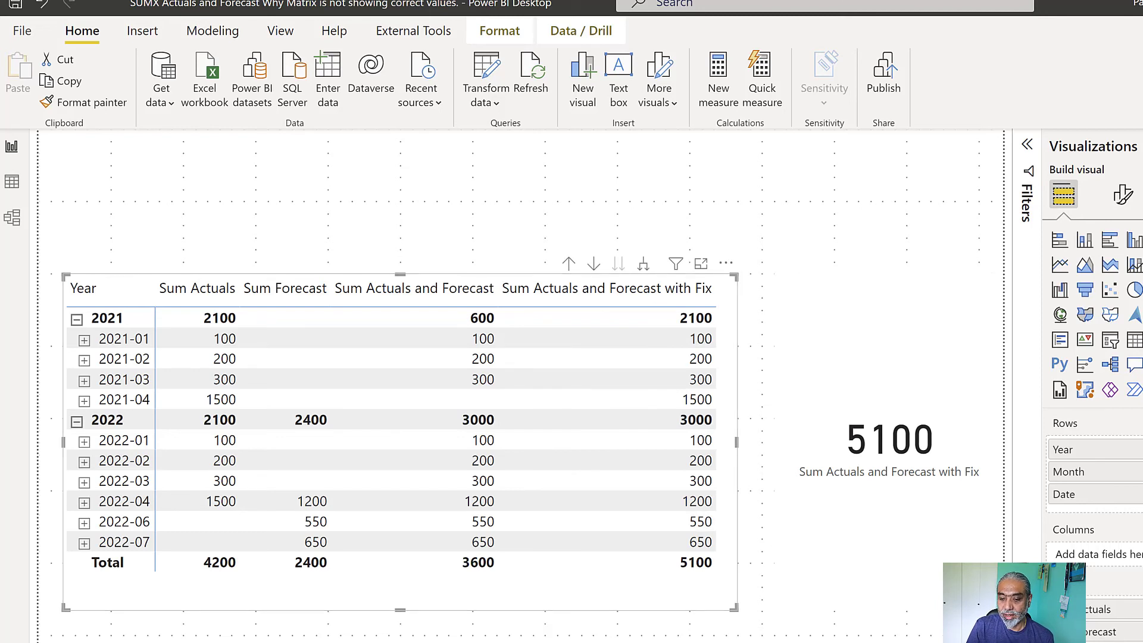
{"action": "left_click", "coordinate": [1137, 345]}
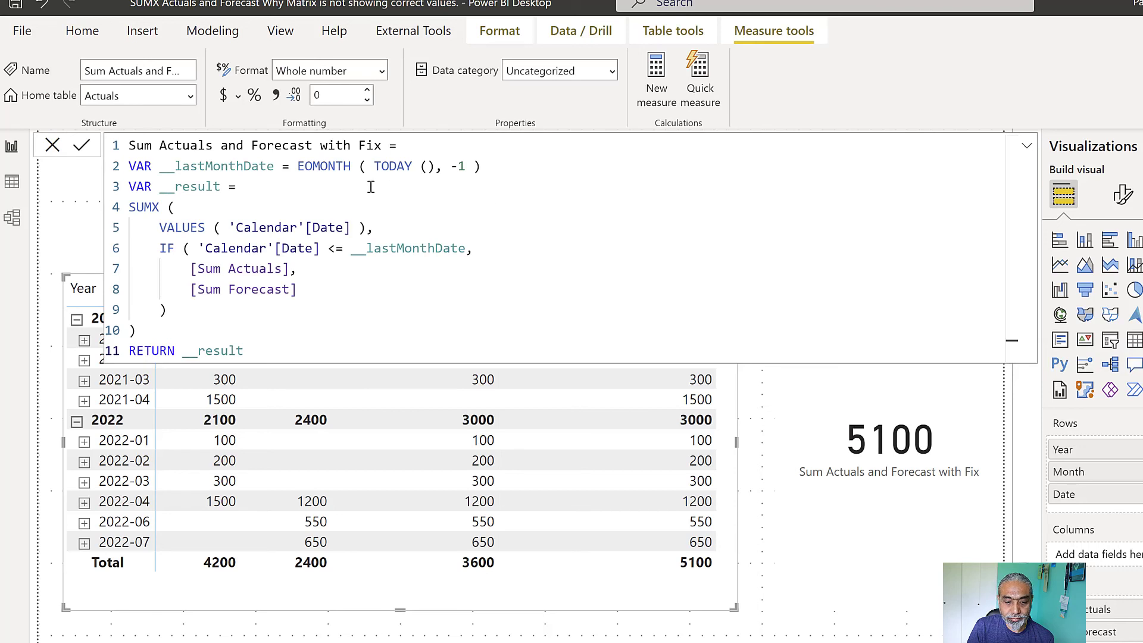
{"action": "left_click_drag", "start_coordinate": [297, 169], "coordinate": [349, 177]}
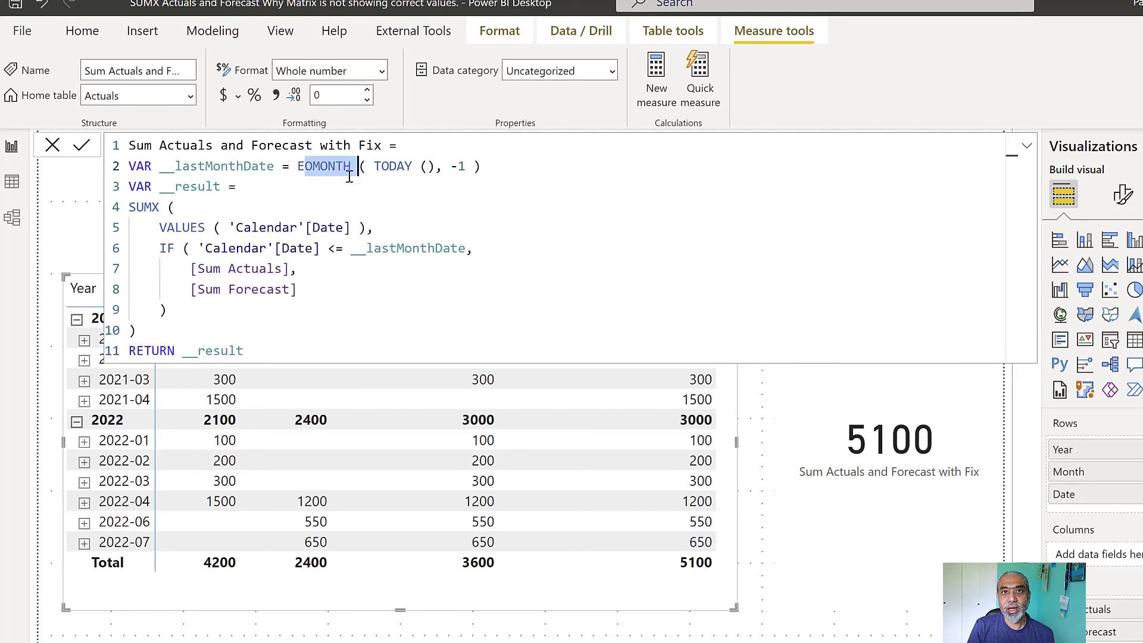